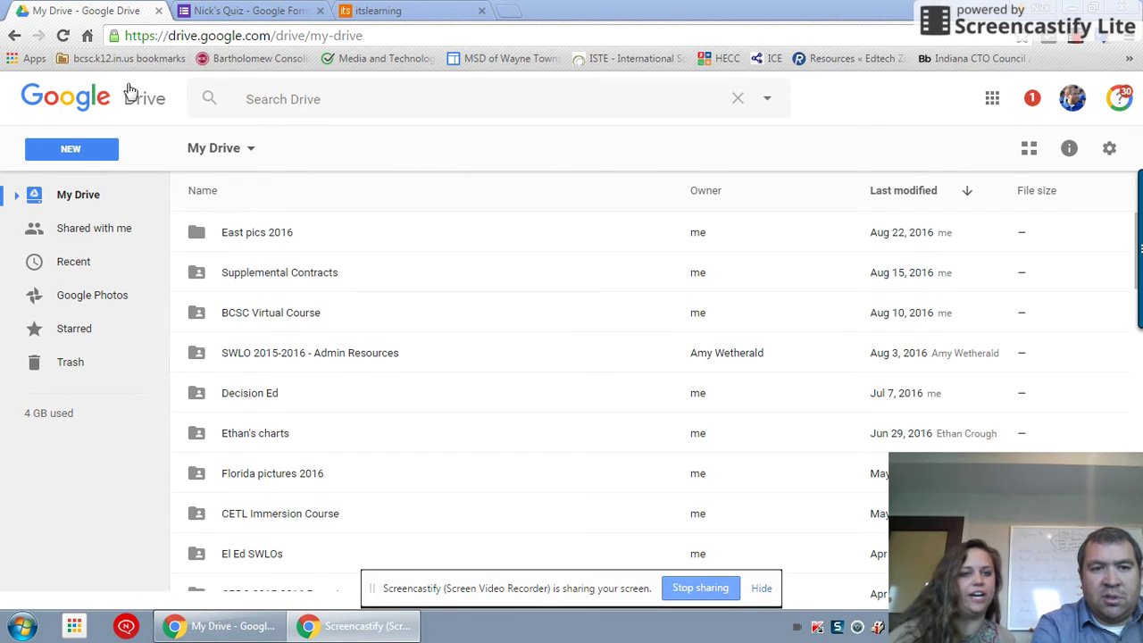
Create a new Google Form in My Drive and title it Dogs
left_click(87, 158)
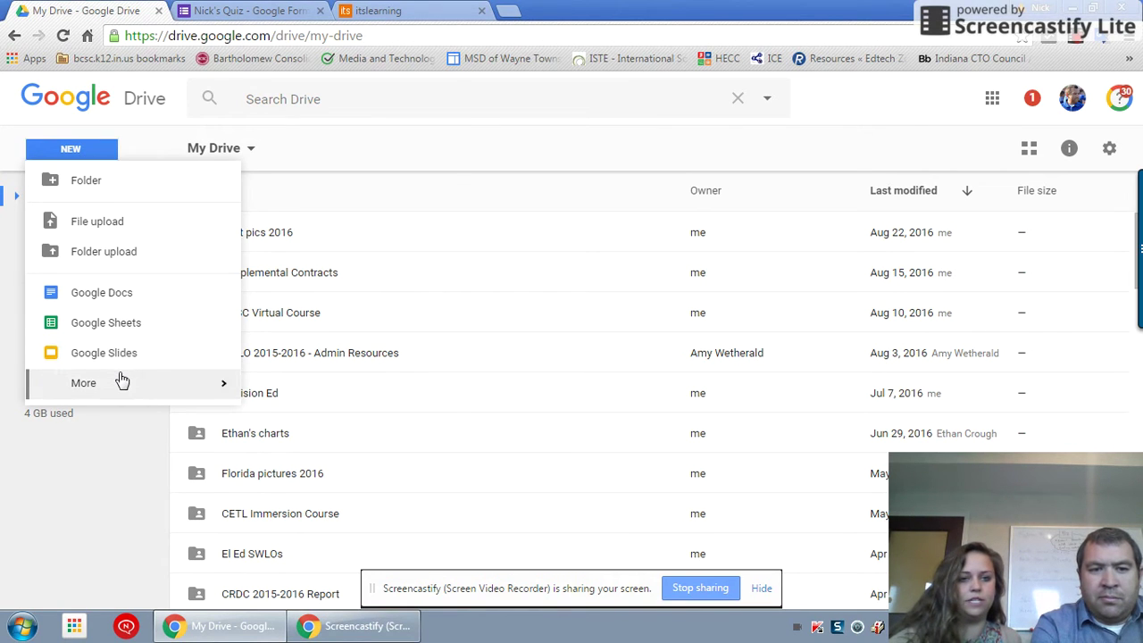
mouse_move(121, 382)
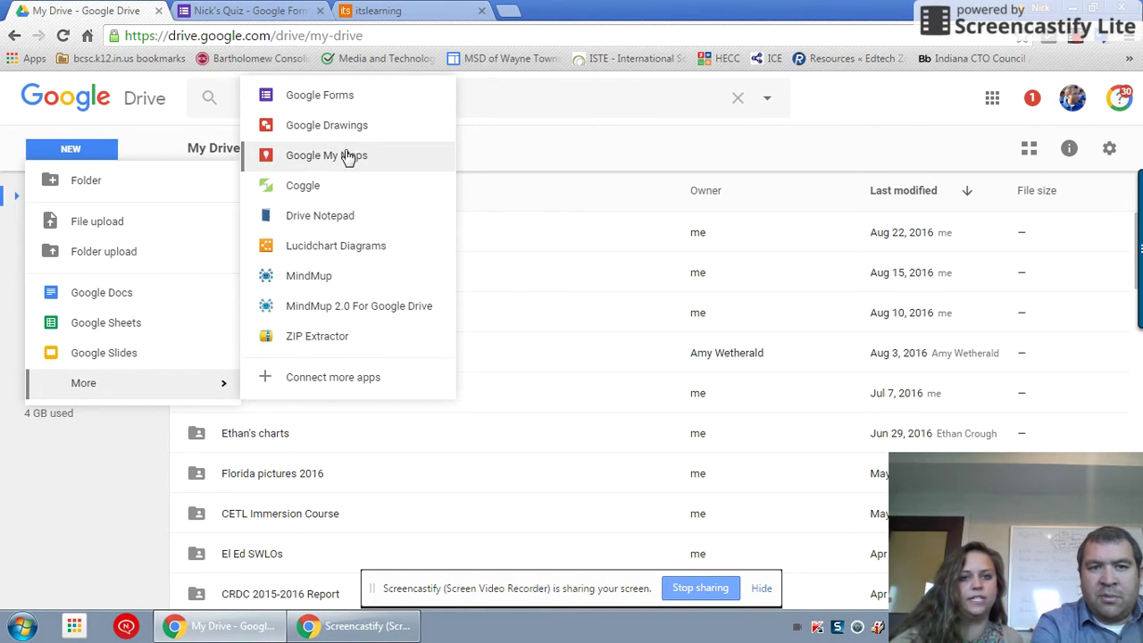
left_click(354, 109)
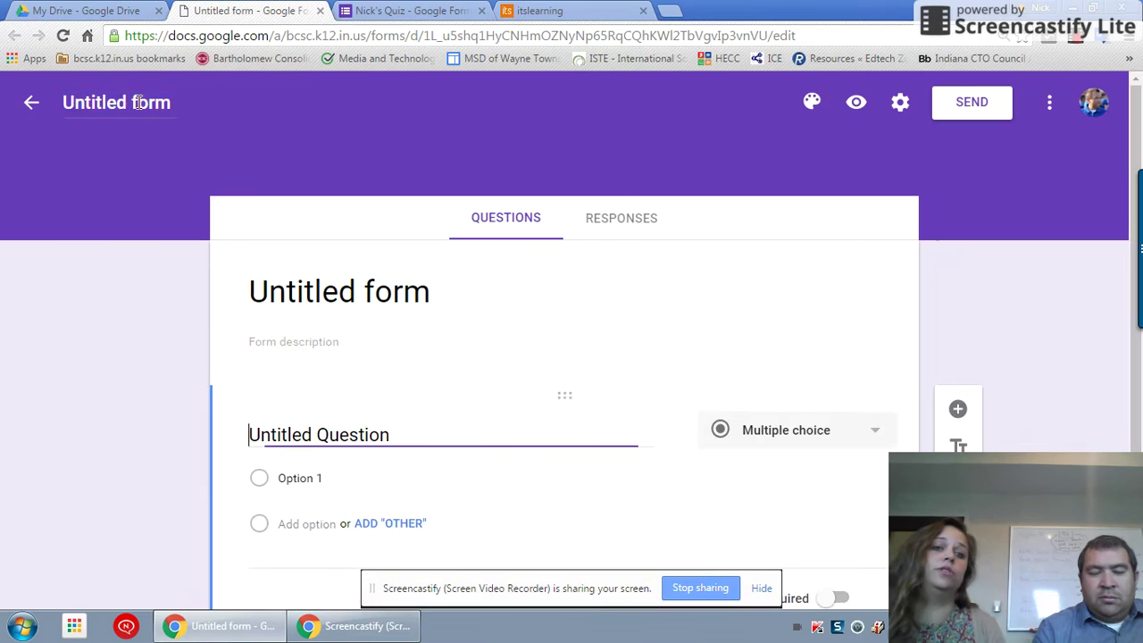
left_click(138, 102)
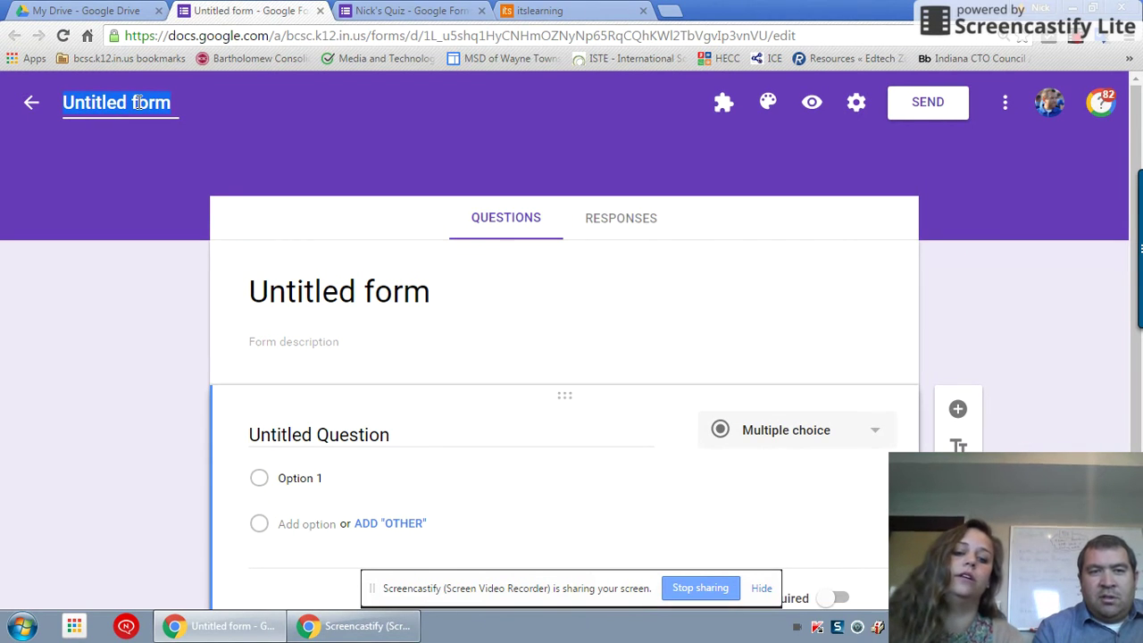
type("Dogs")
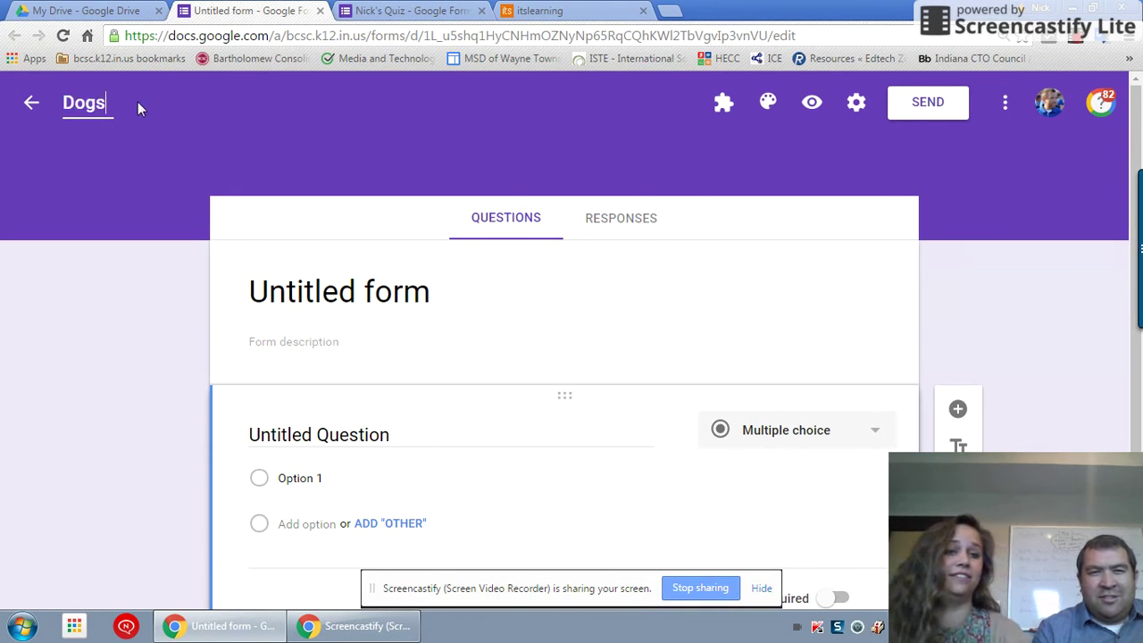
left_click(357, 269)
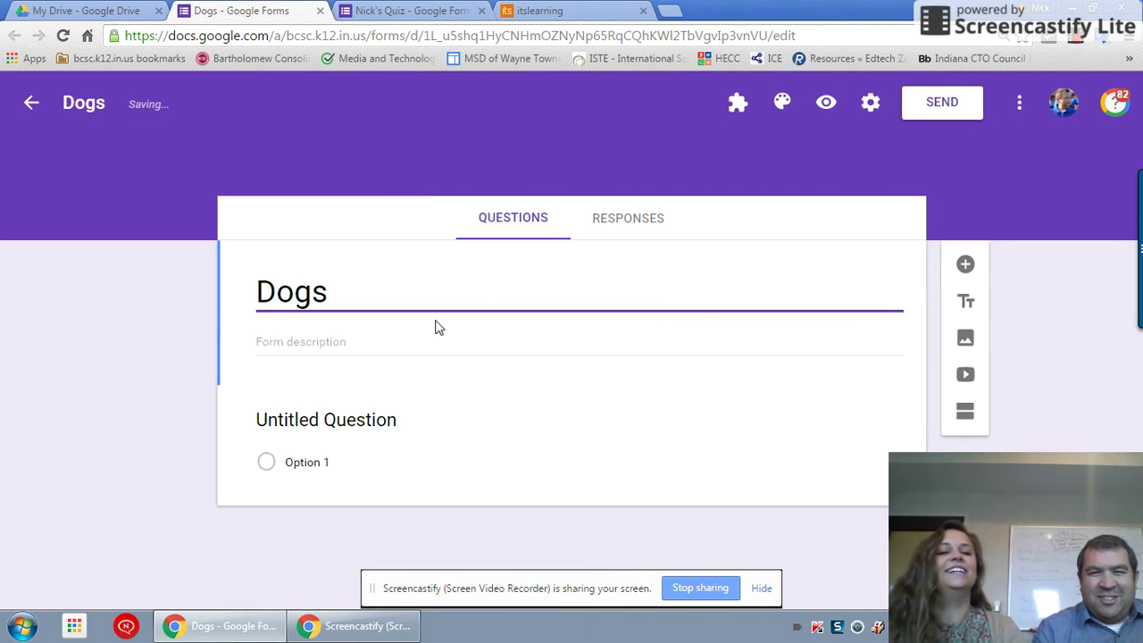
left_click(293, 224)
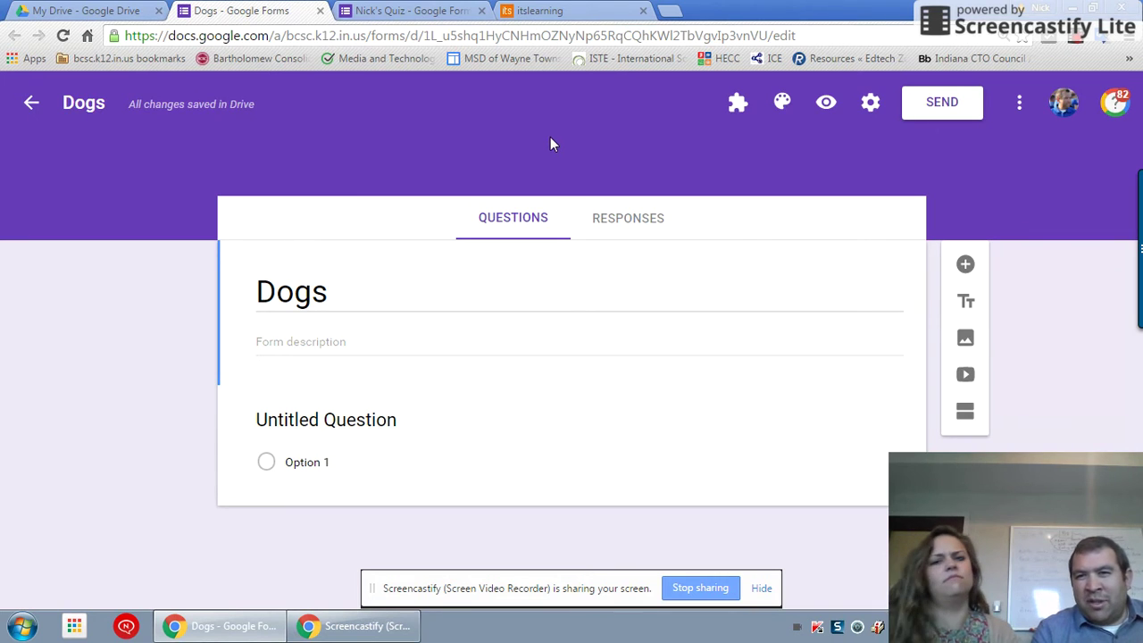
Apply the colourful jelly bean image from the Work and School themes as the form's header theme
left_click(782, 105)
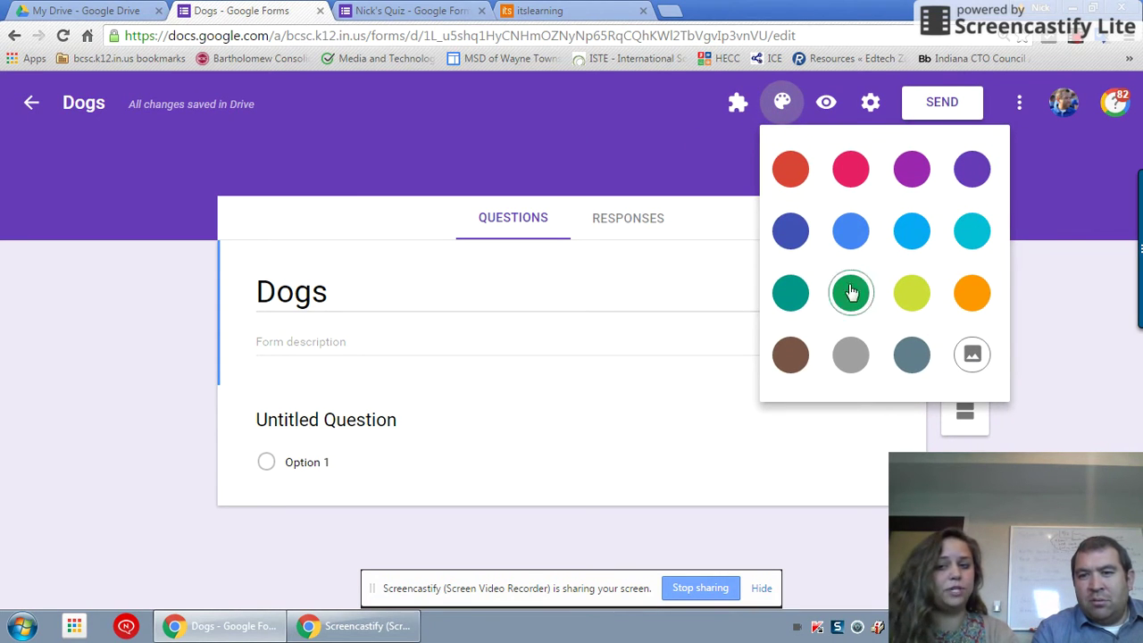
left_click(965, 357)
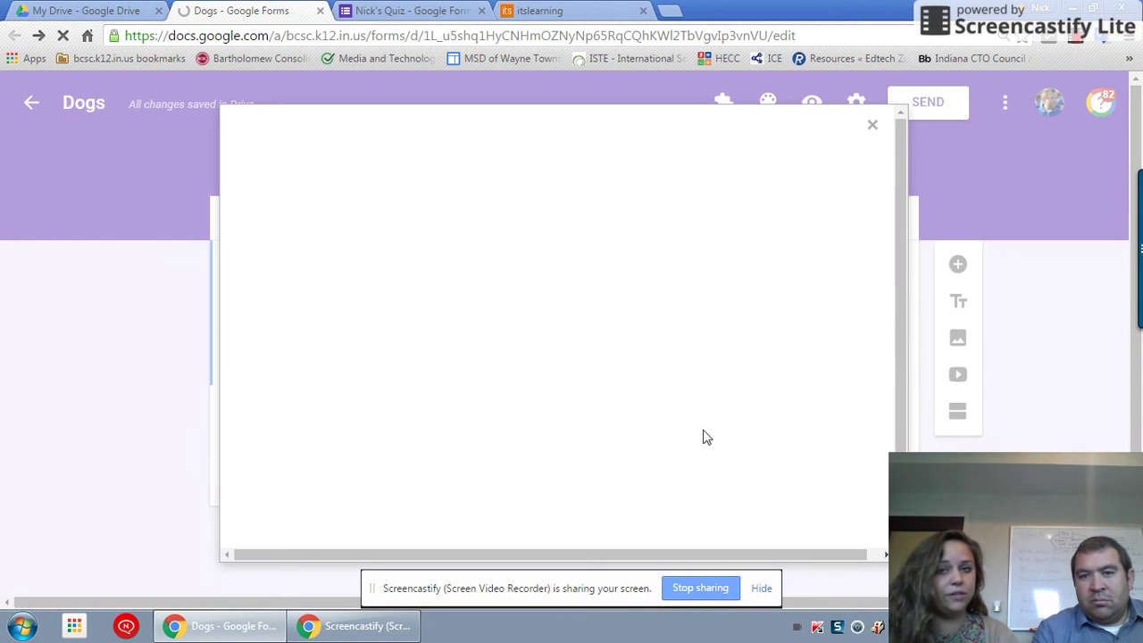
scroll(607, 255, "down", 4)
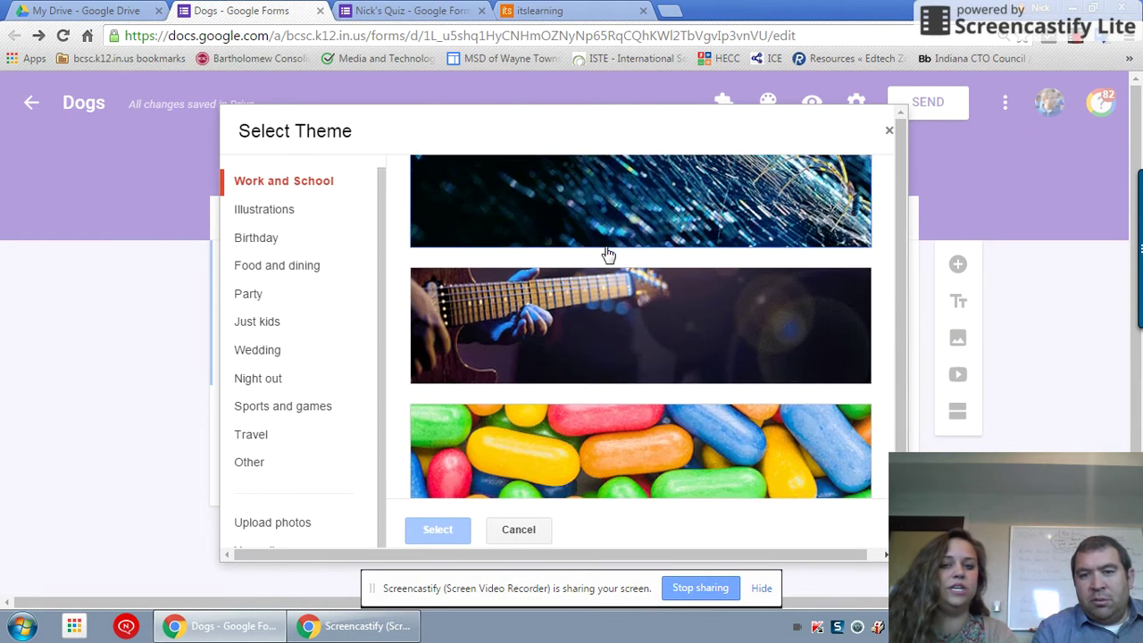
scroll(607, 257, "up", 3)
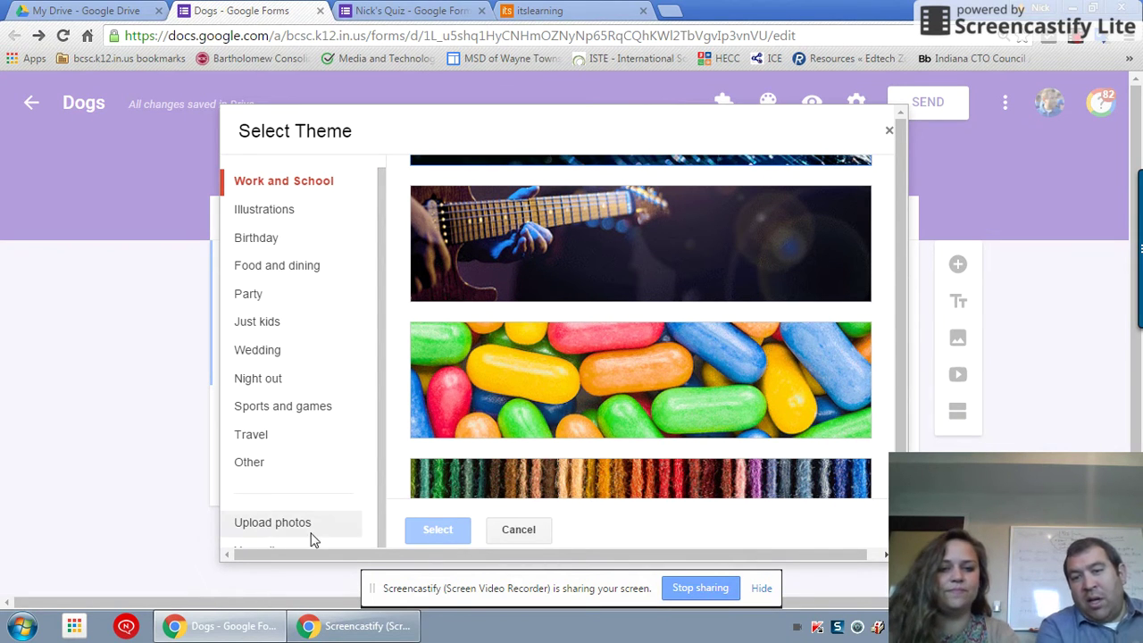
left_click(598, 376)
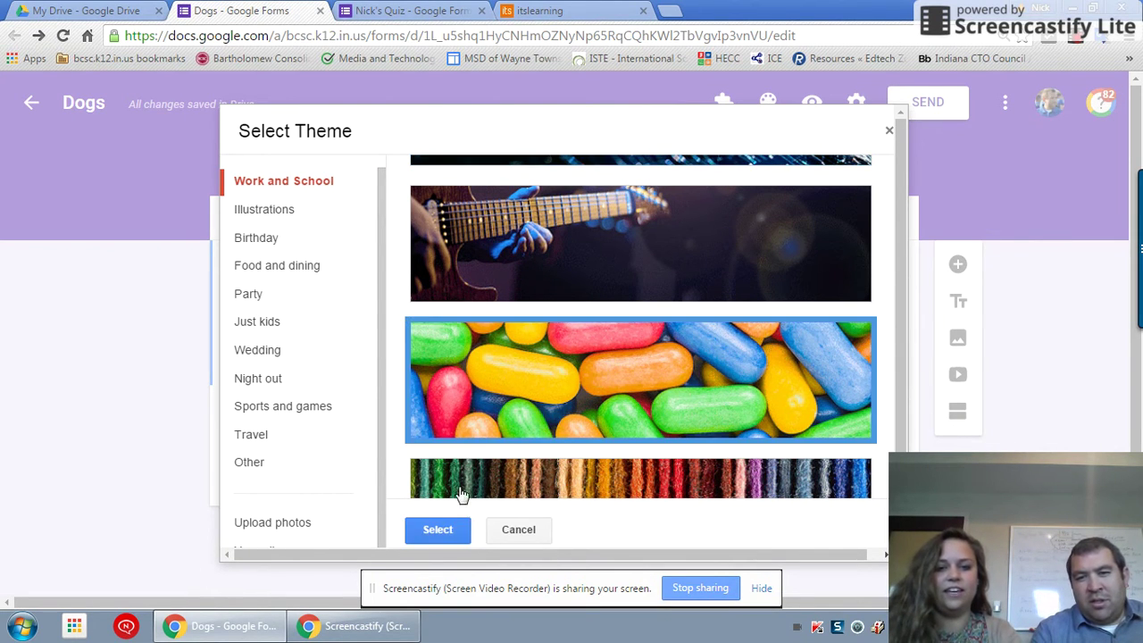
left_click(438, 530)
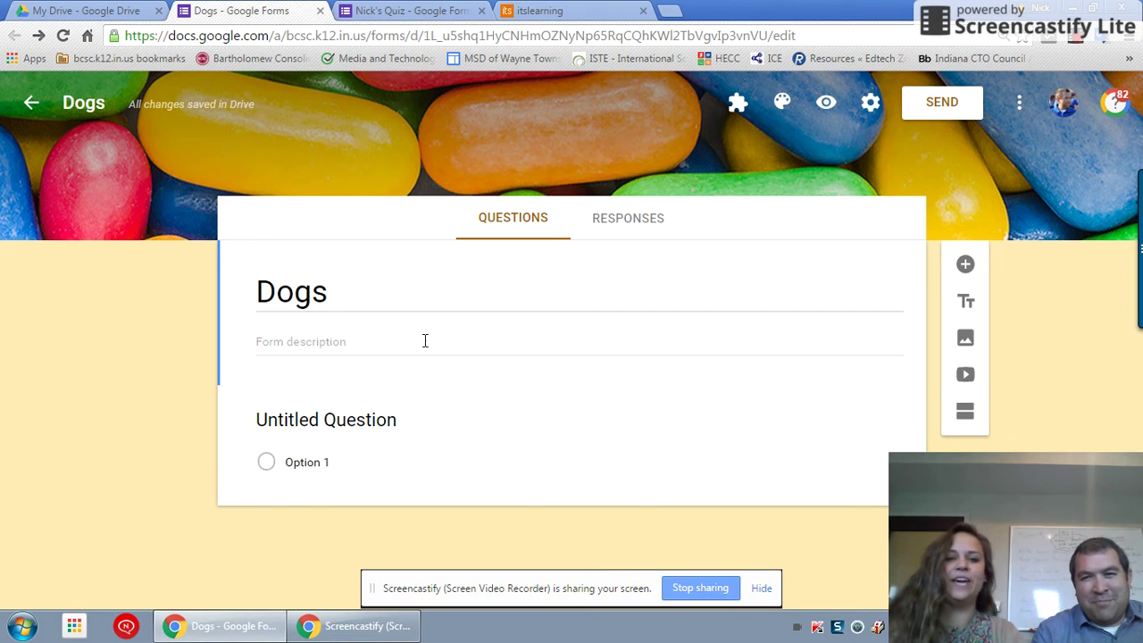
Review the question types available for the untitled question
left_click(421, 426)
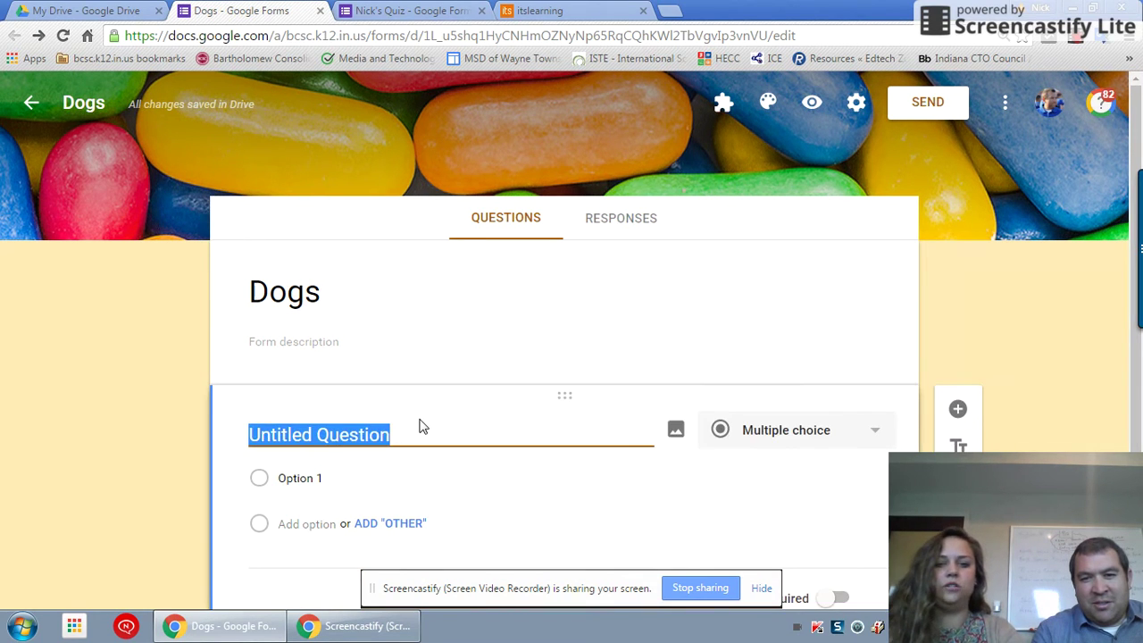
left_click(845, 432)
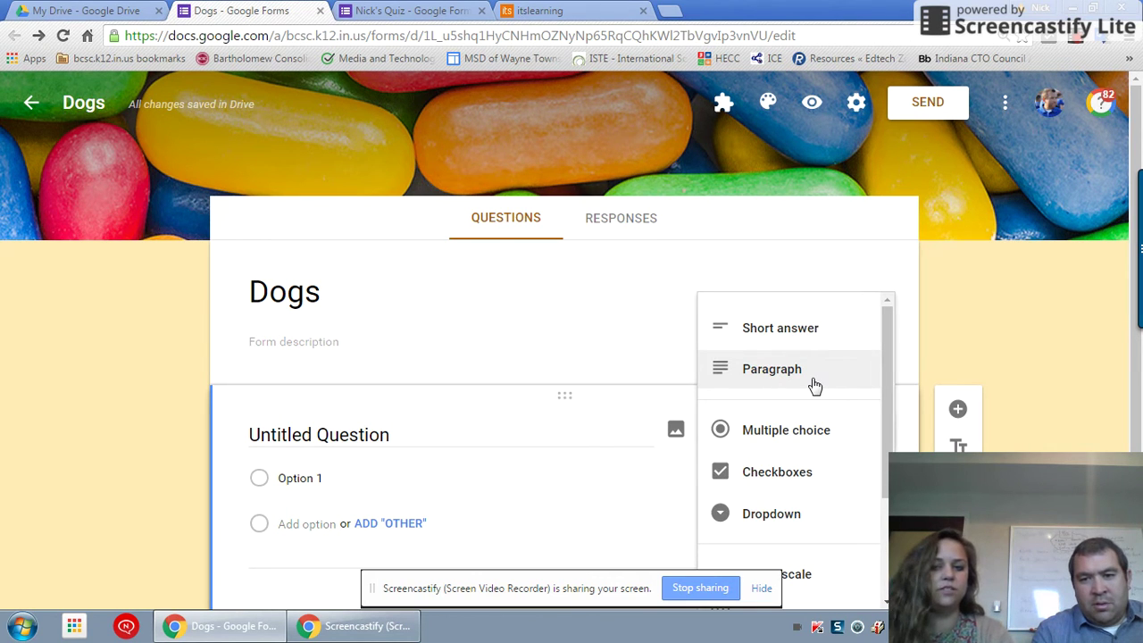
scroll(814, 384, "down", 2)
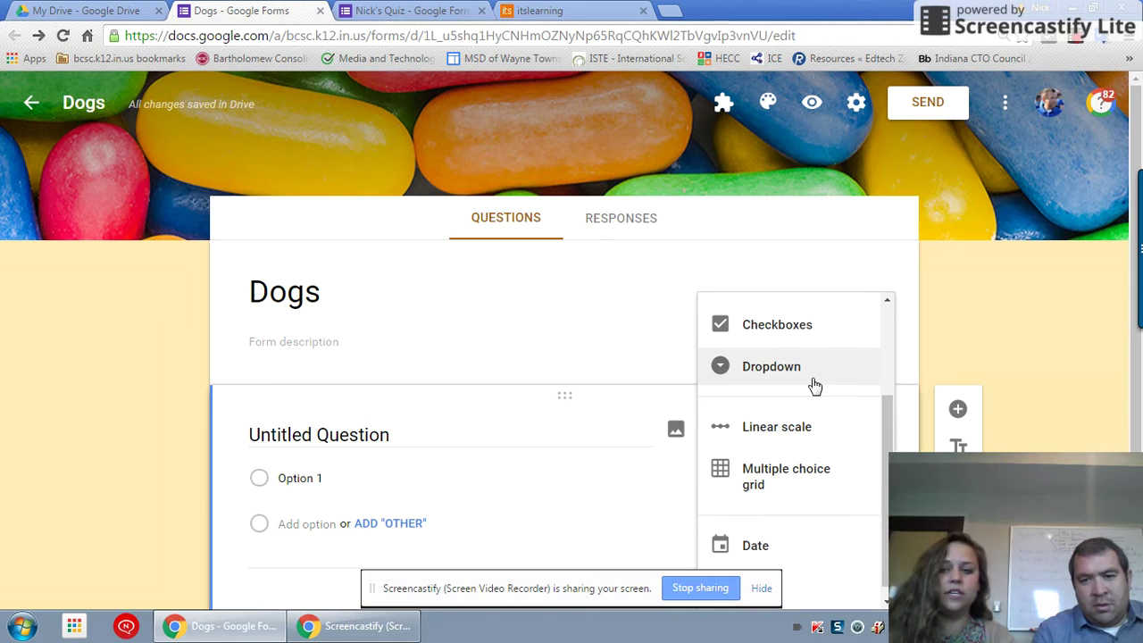
scroll(815, 384, "down", 2)
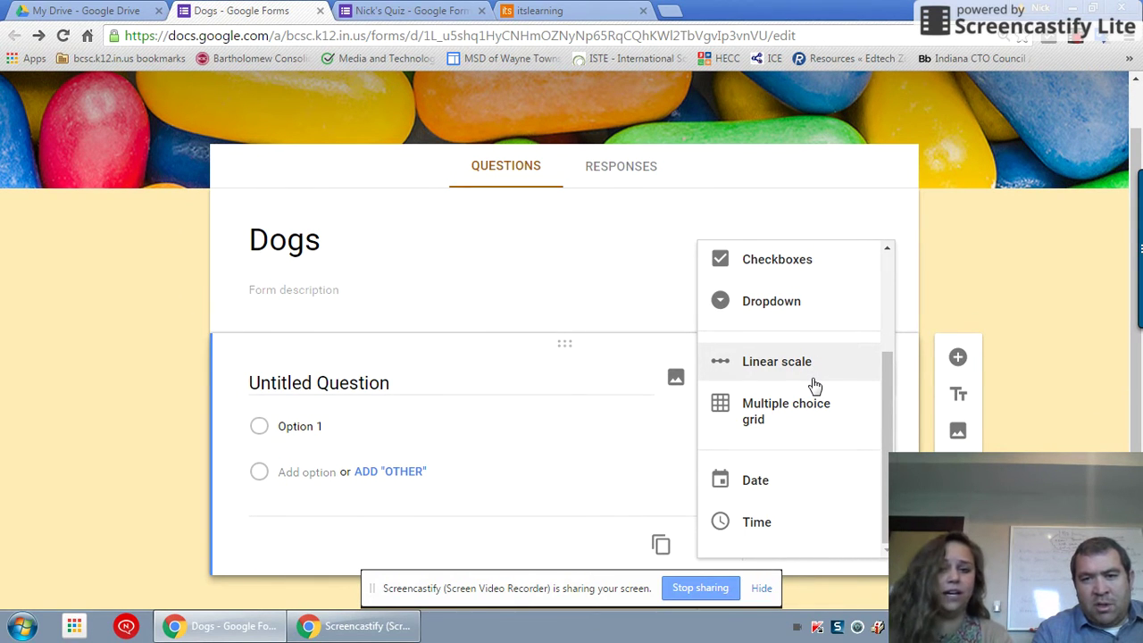
left_click(484, 376)
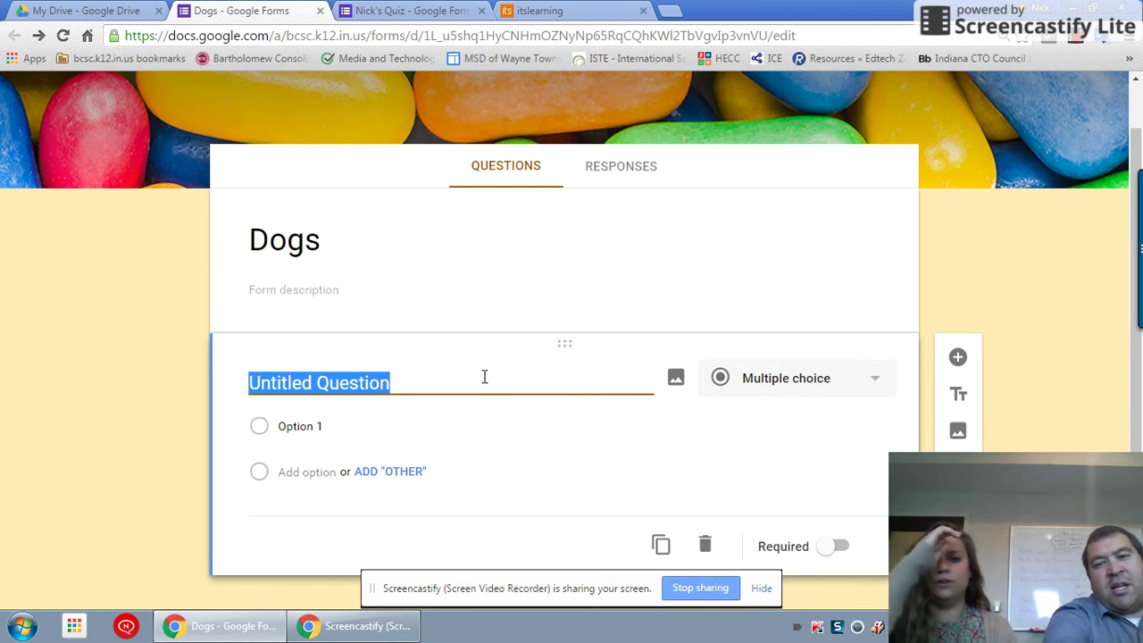
Search Google images for dogs and insert the picture of the tan dog standing in the snow into the untitled question
left_click(682, 382)
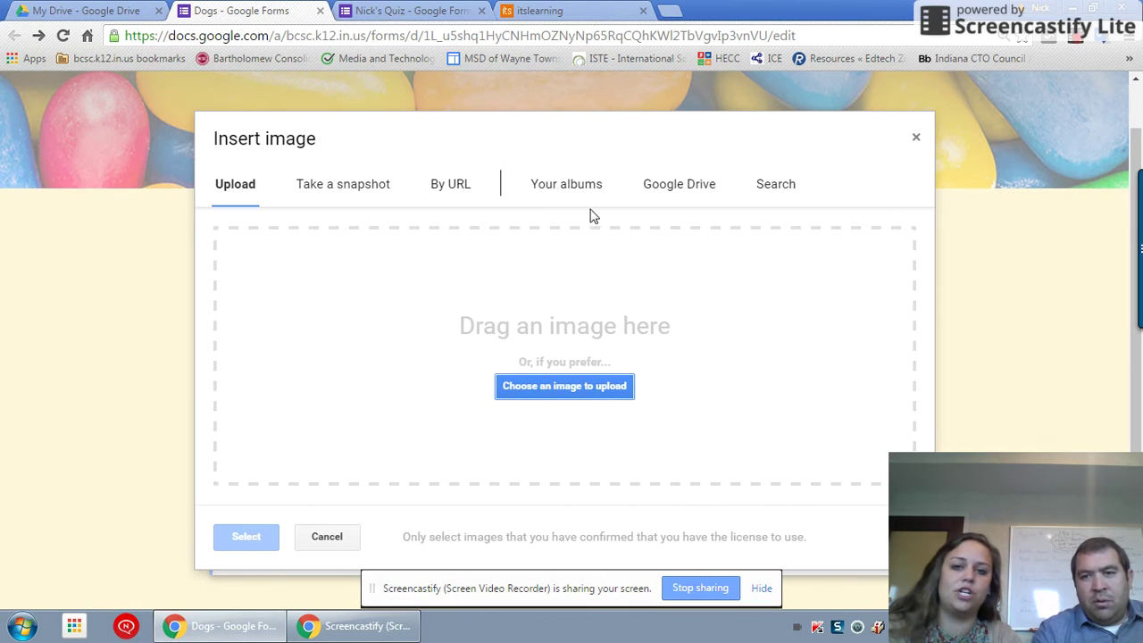
left_click(777, 187)
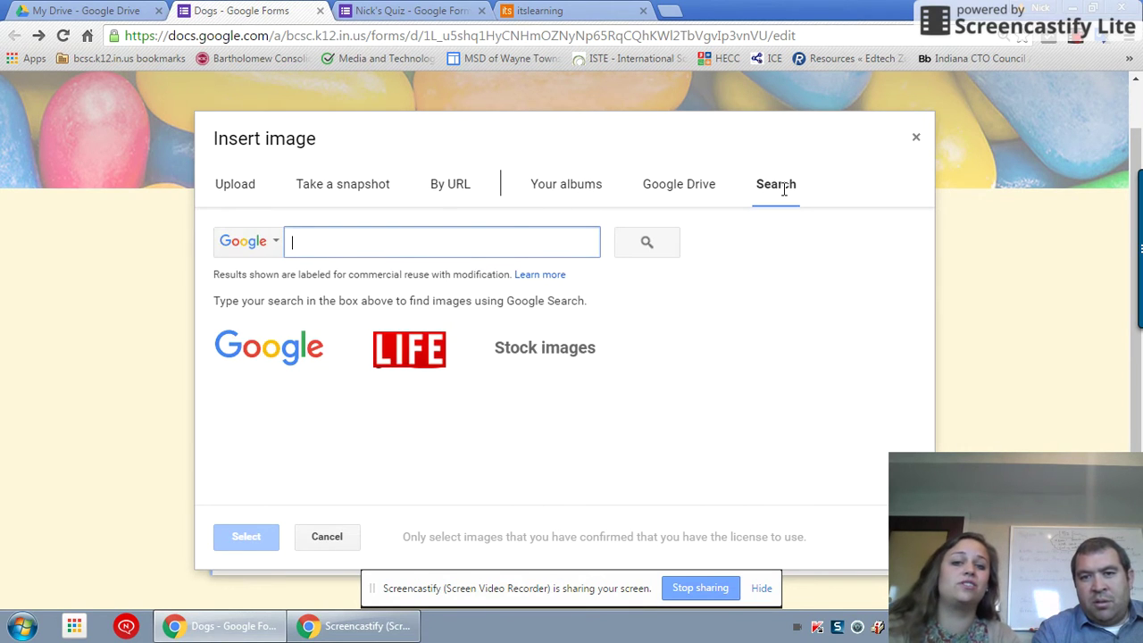
type("dogs")
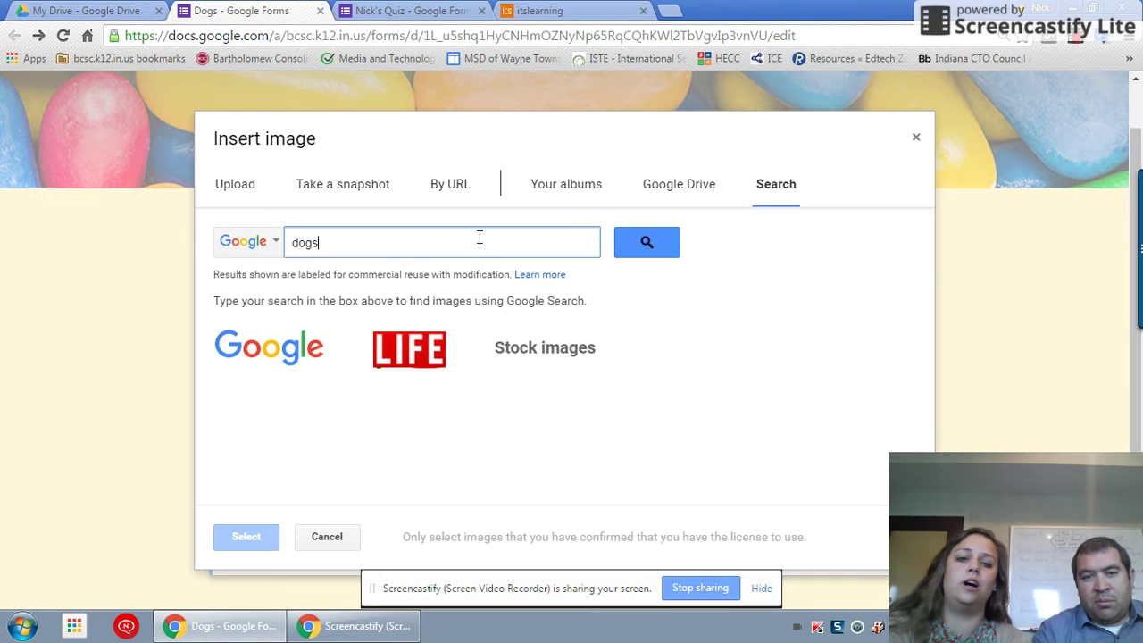
key("Return")
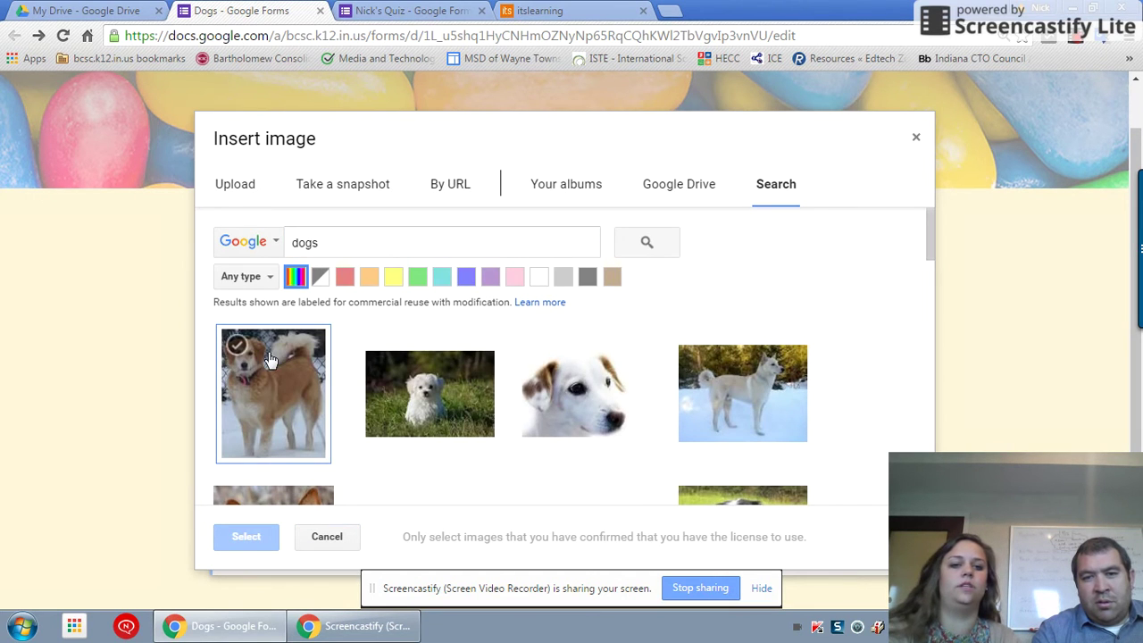
left_click(268, 393)
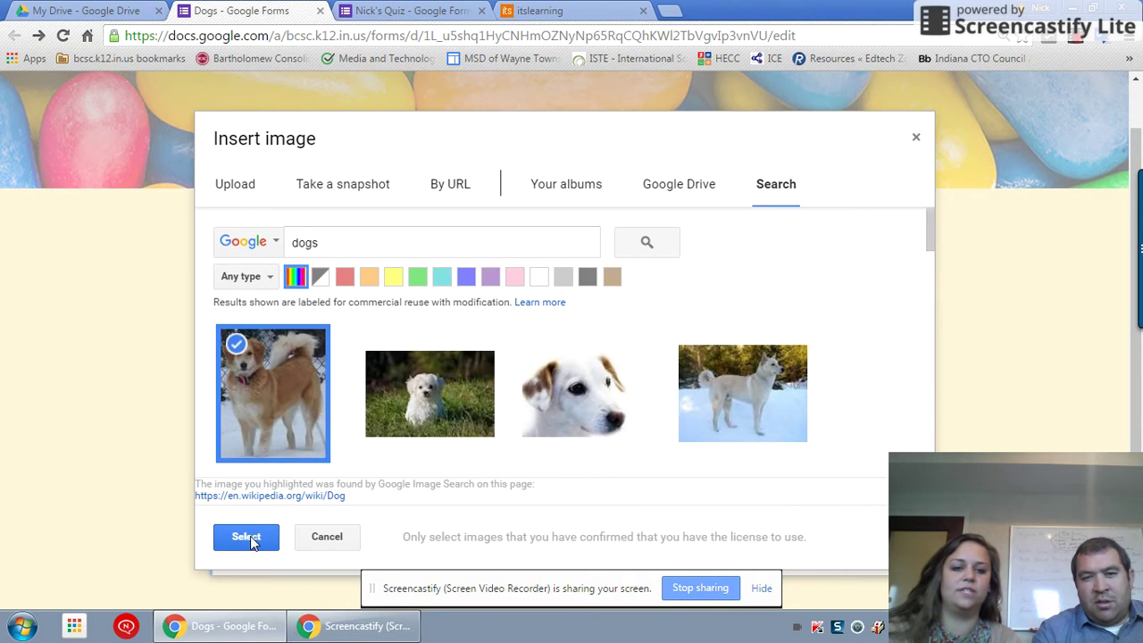
left_click(246, 537)
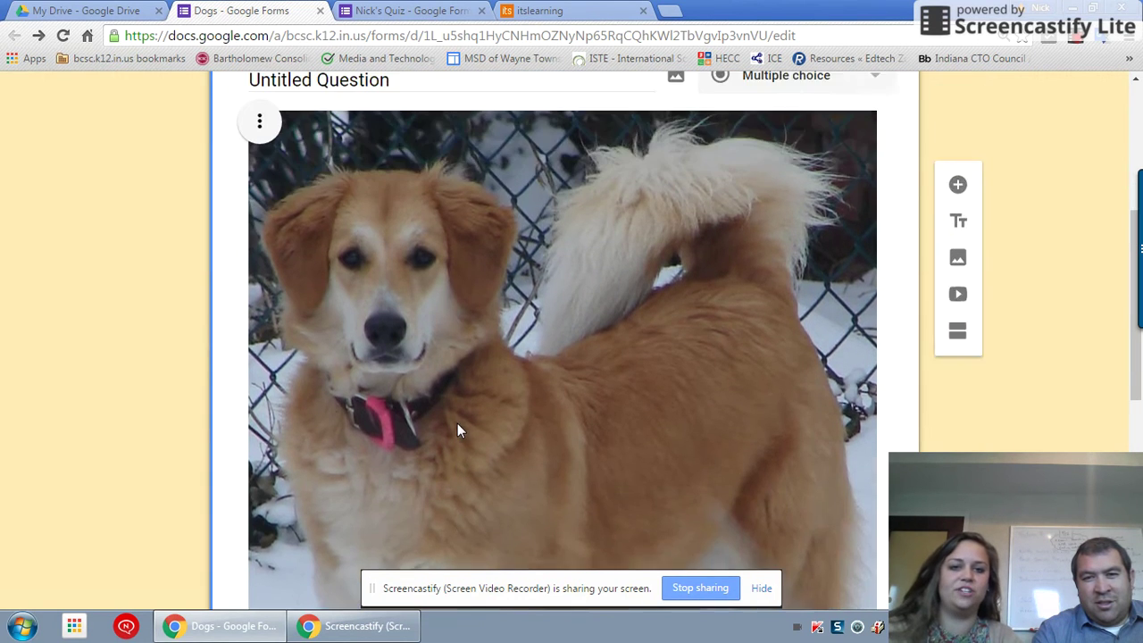
Set the question text to "Do you like dogs or cats better?"
scroll(457, 423, "up", 2)
left_click(342, 243)
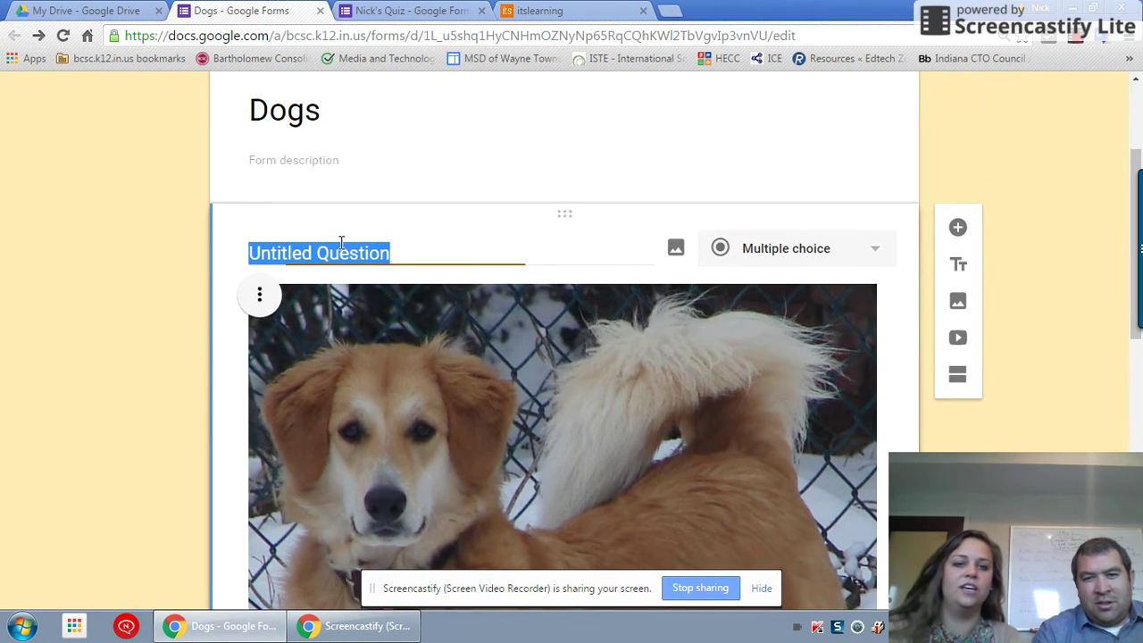
type("Do you like d")
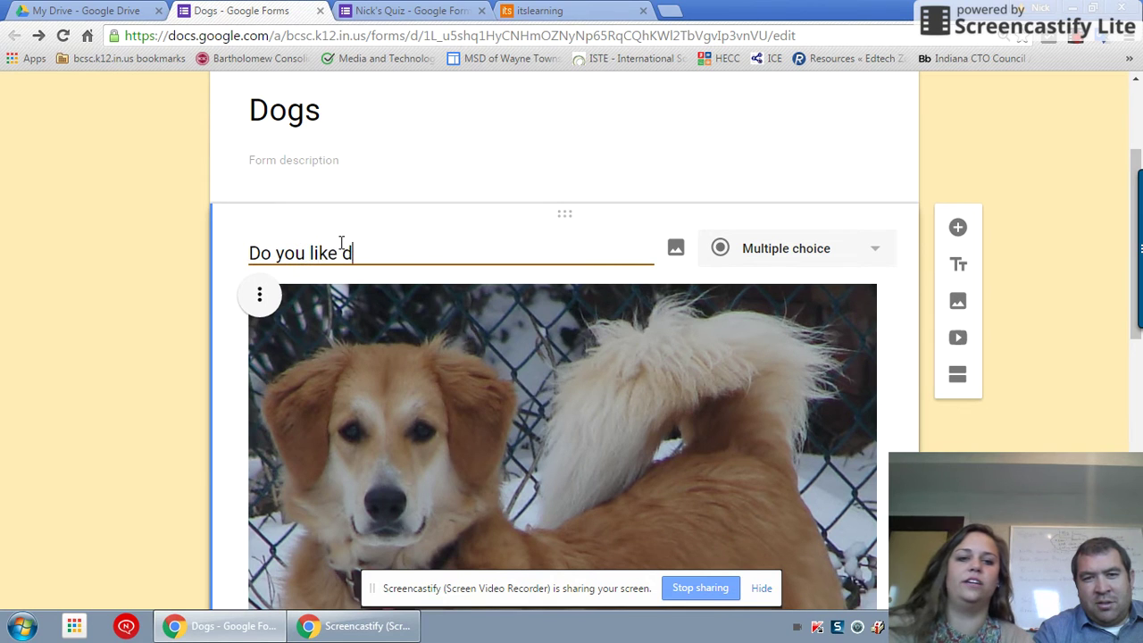
type("ogs or cats better?")
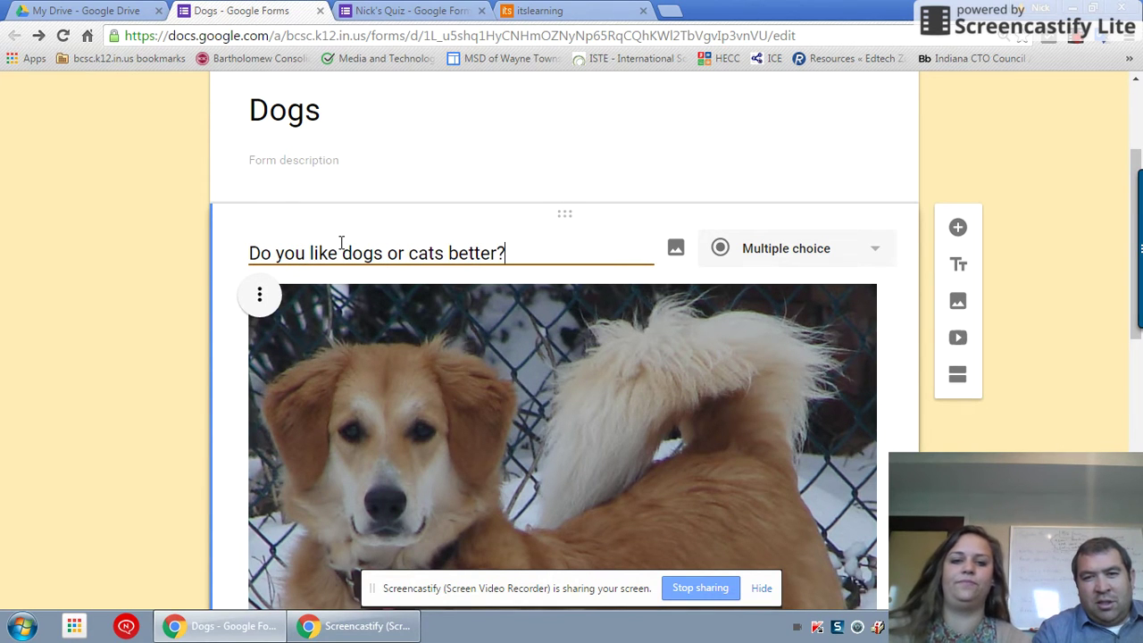
Give the question the answer options Dogs and Cats, plus an "Other" choice
middle_click(343, 252)
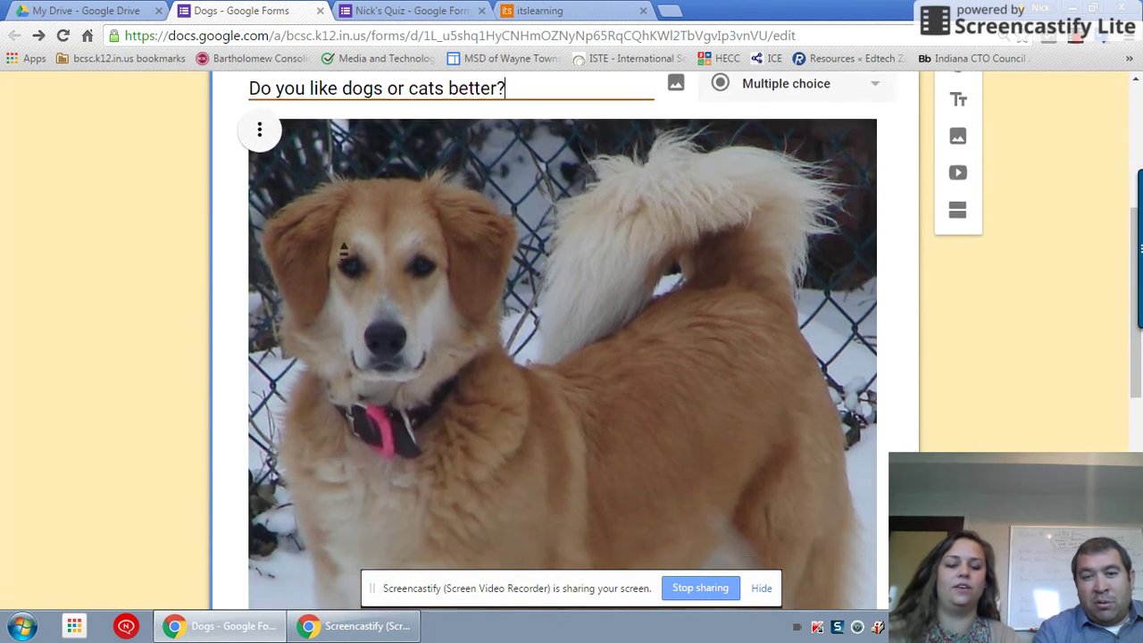
left_click(301, 399)
left_click(301, 399)
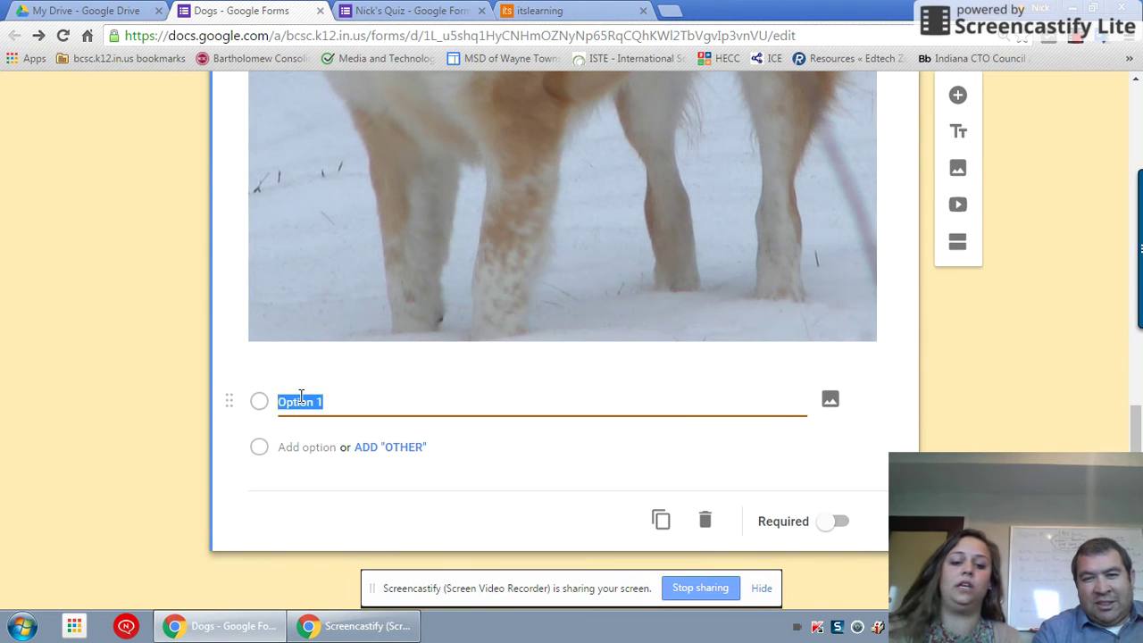
type("Dogs")
left_click(288, 449)
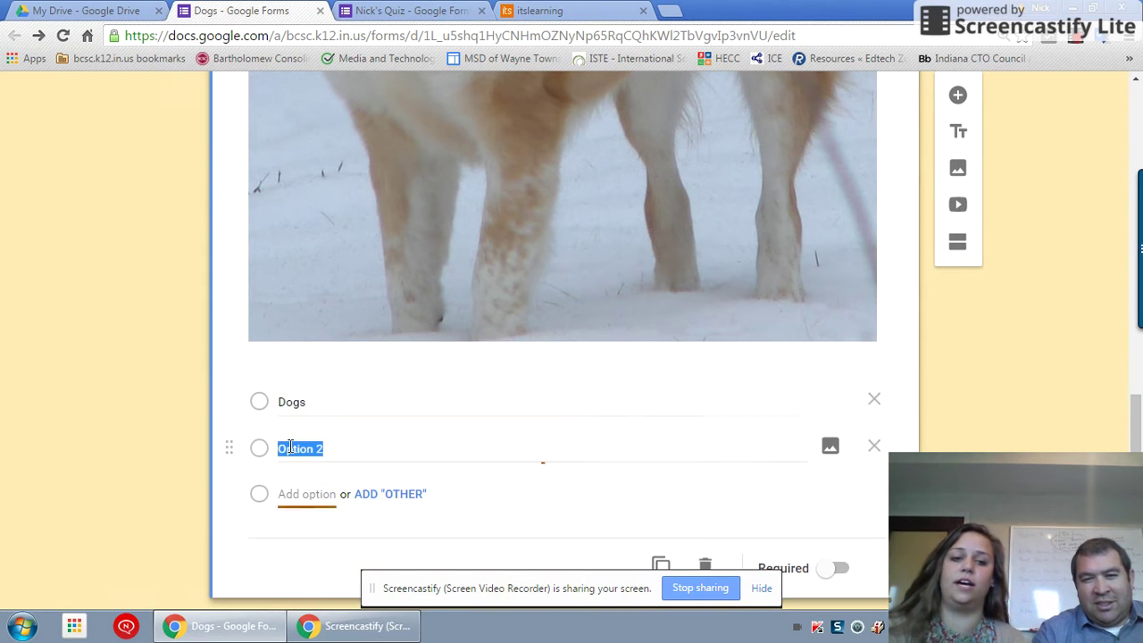
type("Cats")
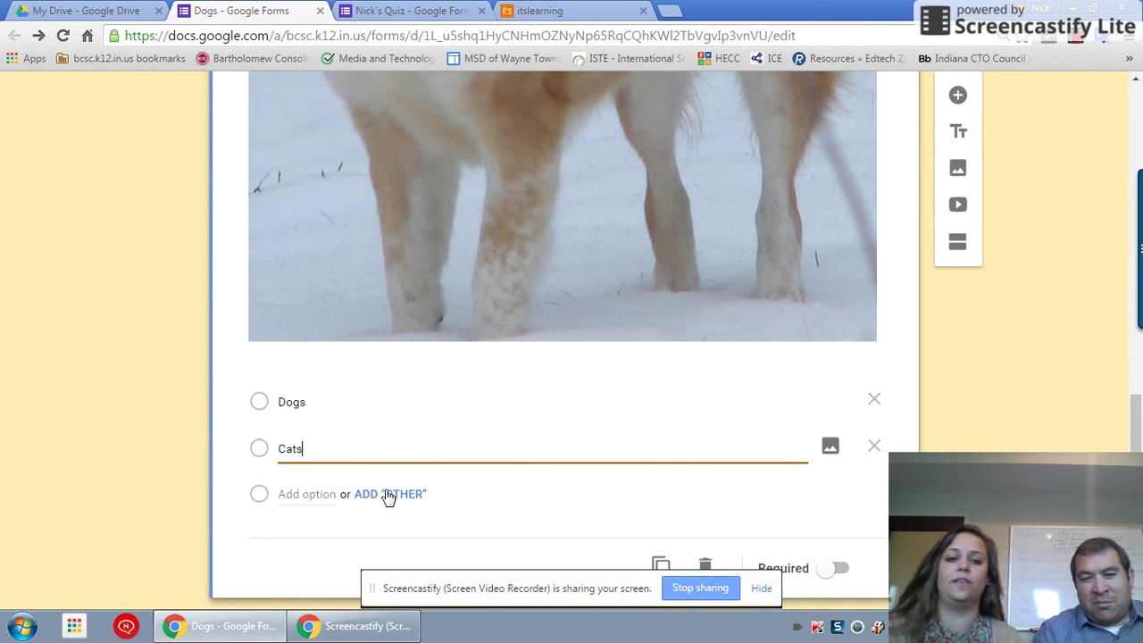
left_click(398, 494)
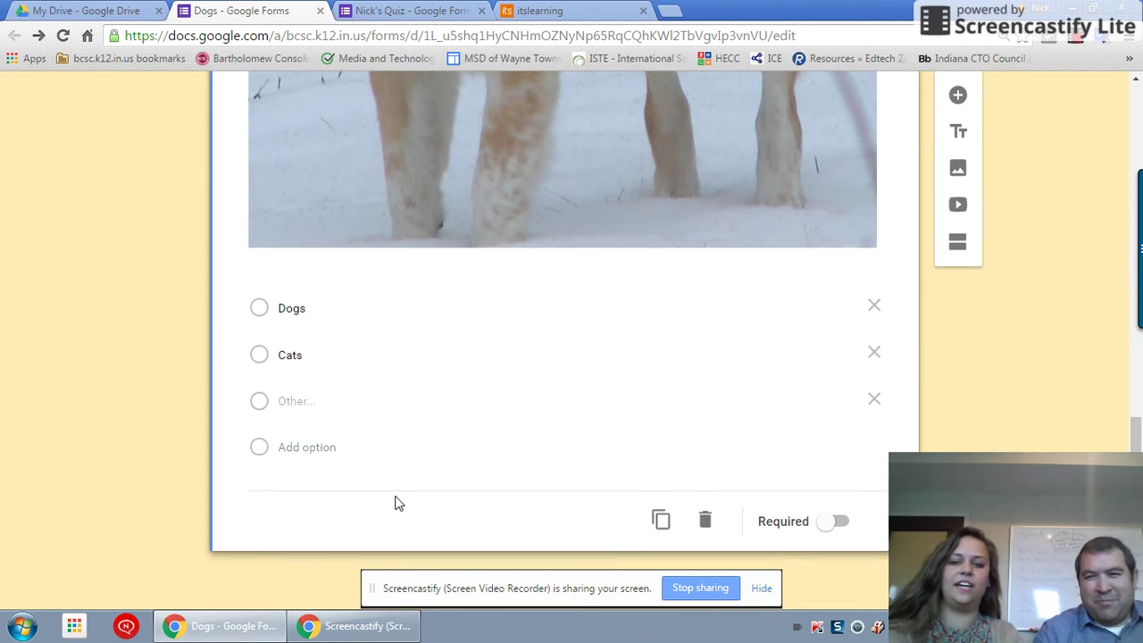
Add a second section to the form after the dogs or cats question
scroll(398, 503, "up", 1)
middle_click(399, 503)
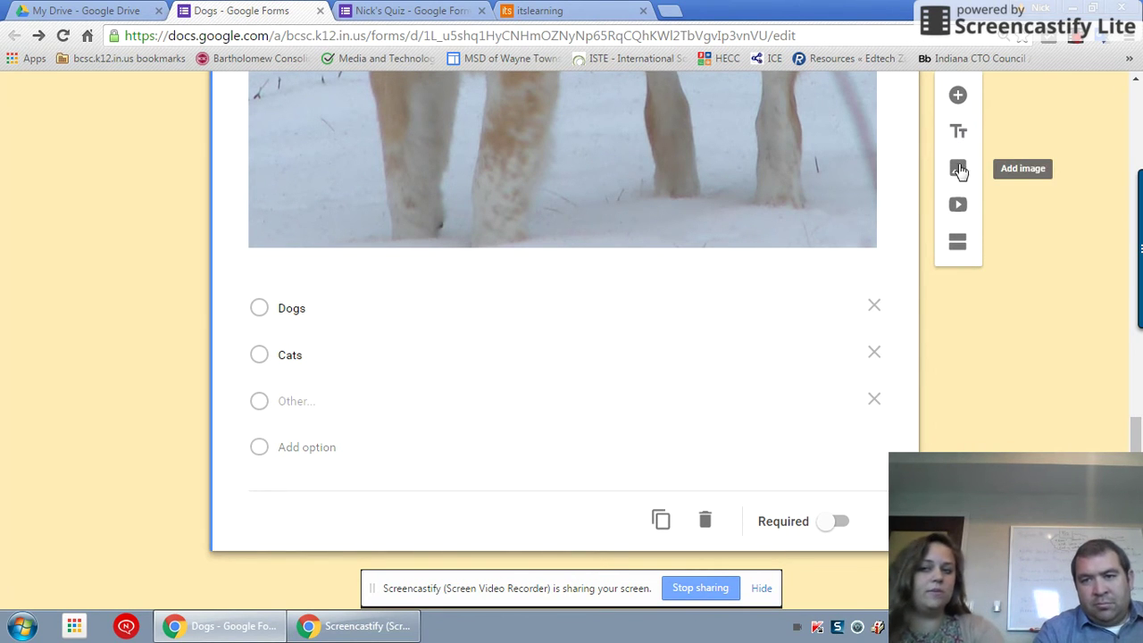
left_click(958, 242)
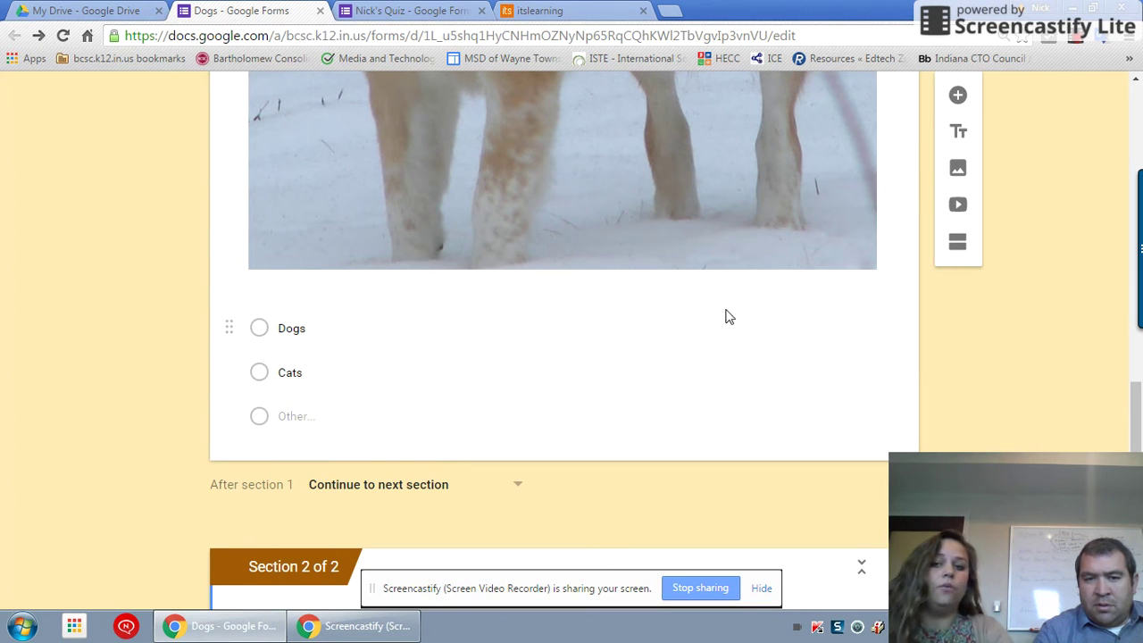
scroll(896, 414, "up", 6)
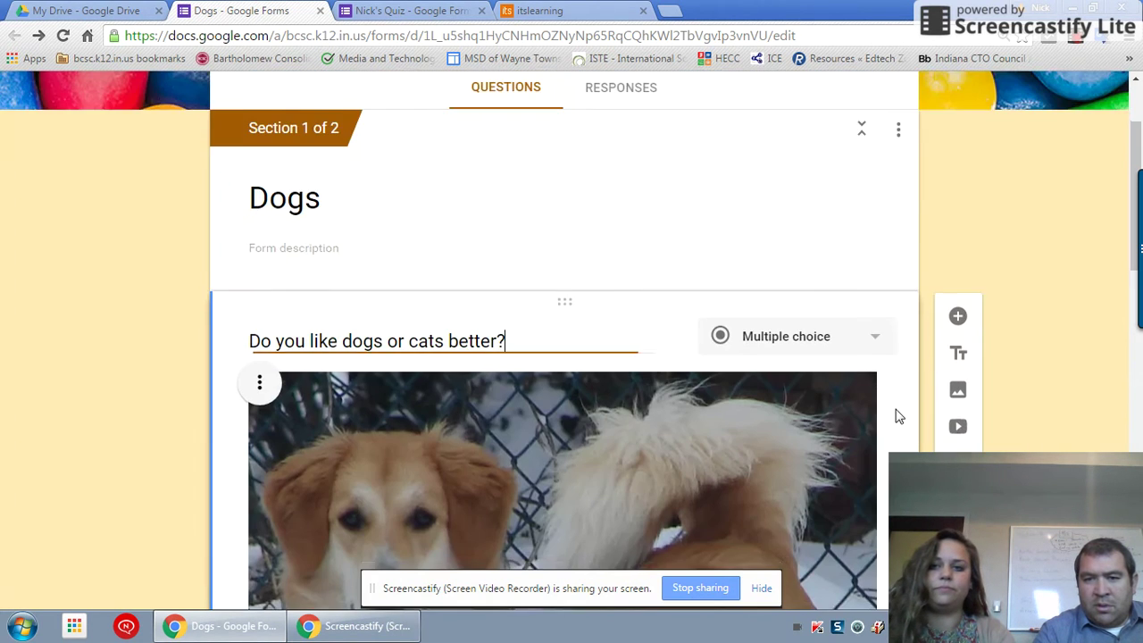
Turn on answer-based section navigation for the dogs or cats question and view the destination choices for the Dogs option
scroll(896, 414, "down", 1)
scroll(899, 416, "down", 9)
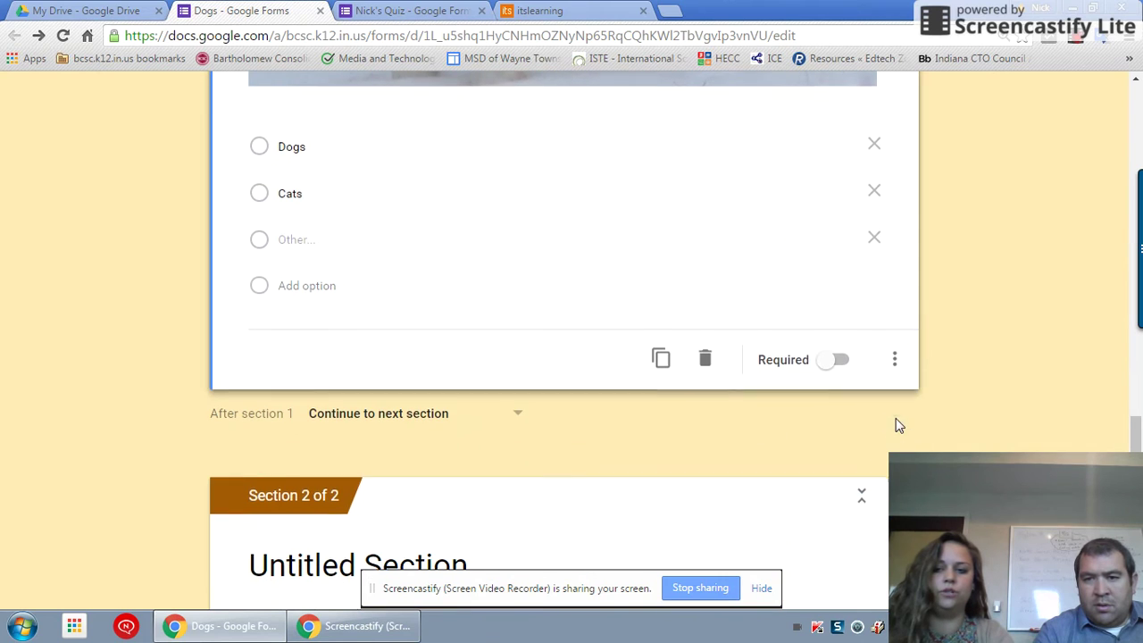
left_click(895, 360)
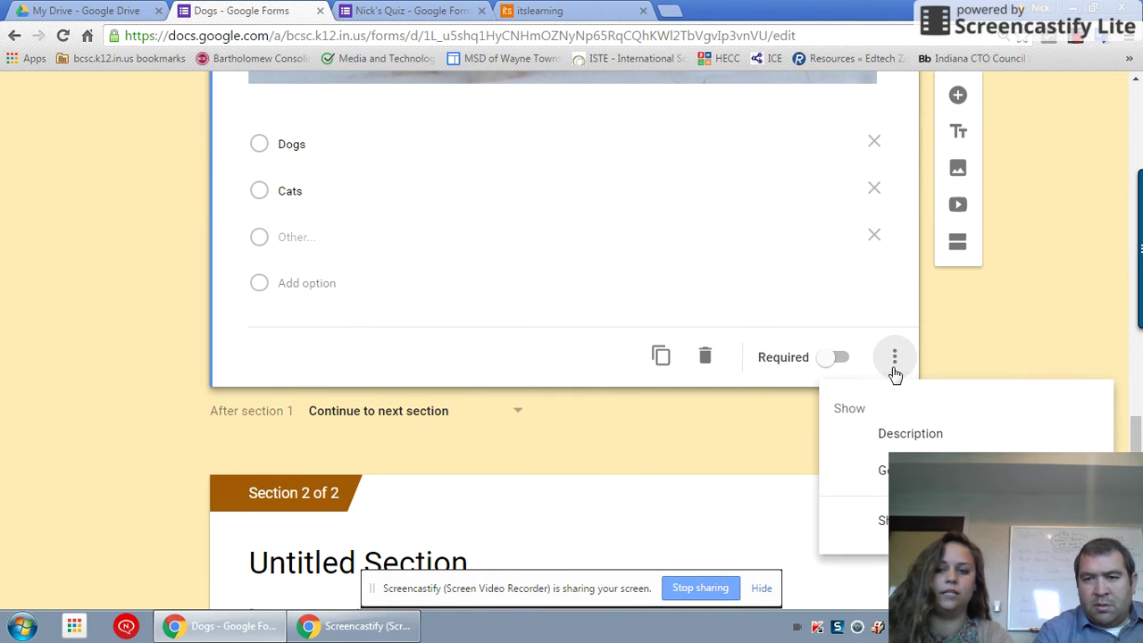
left_click(929, 471)
left_click(786, 143)
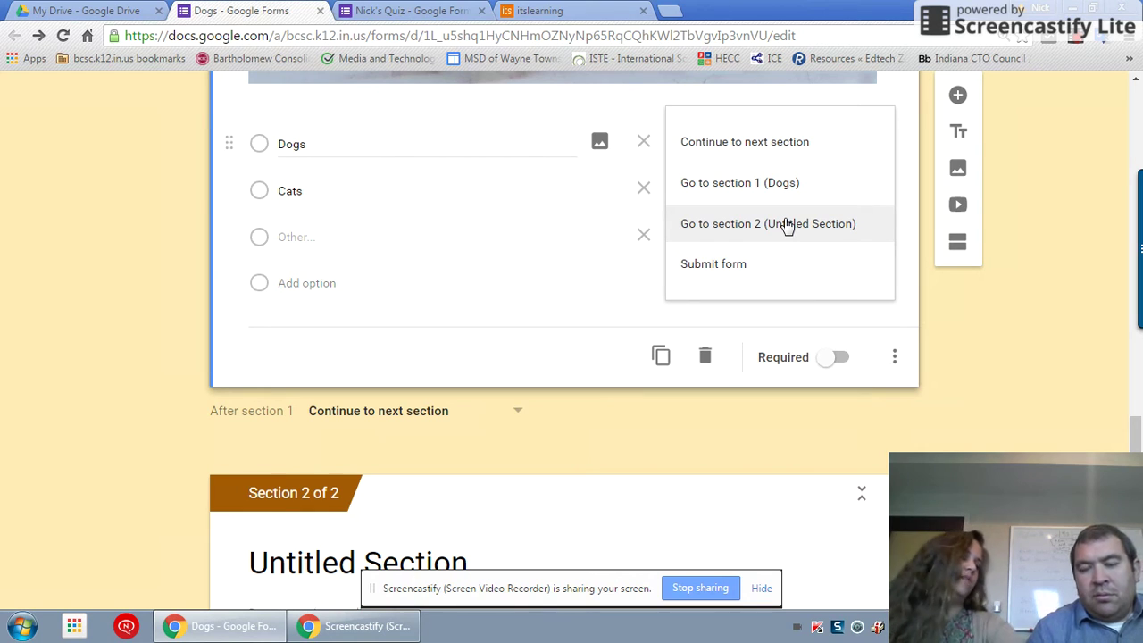
left_click(981, 438)
scroll(982, 438, "down", 1)
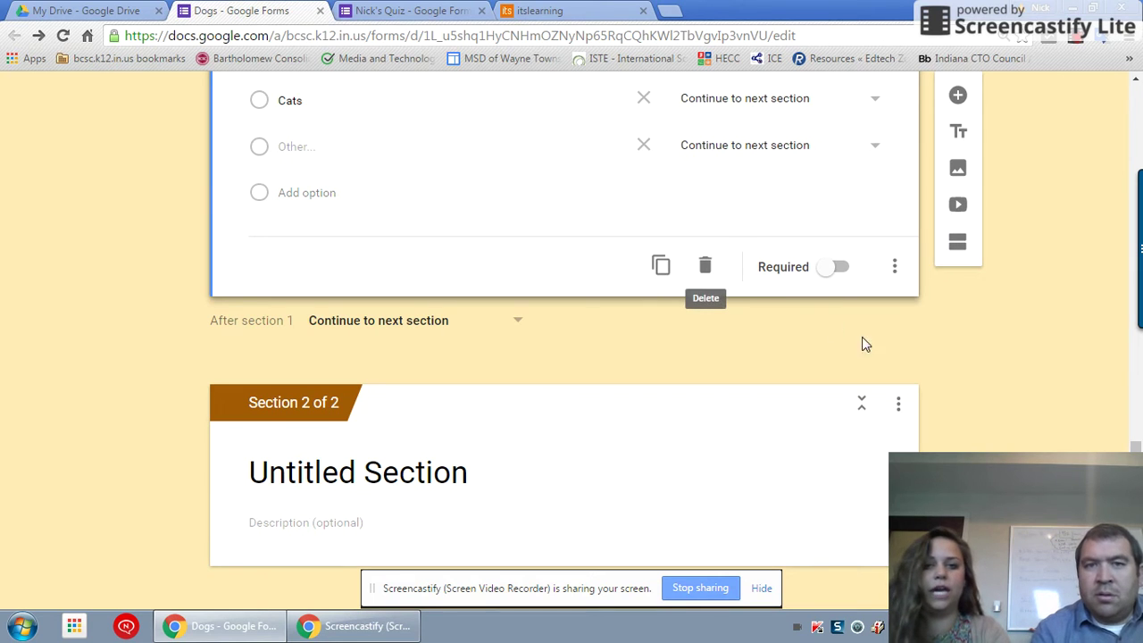
Review the form's email, link and embed HTML sending options, then leave without sending
scroll(880, 356, "up", 10)
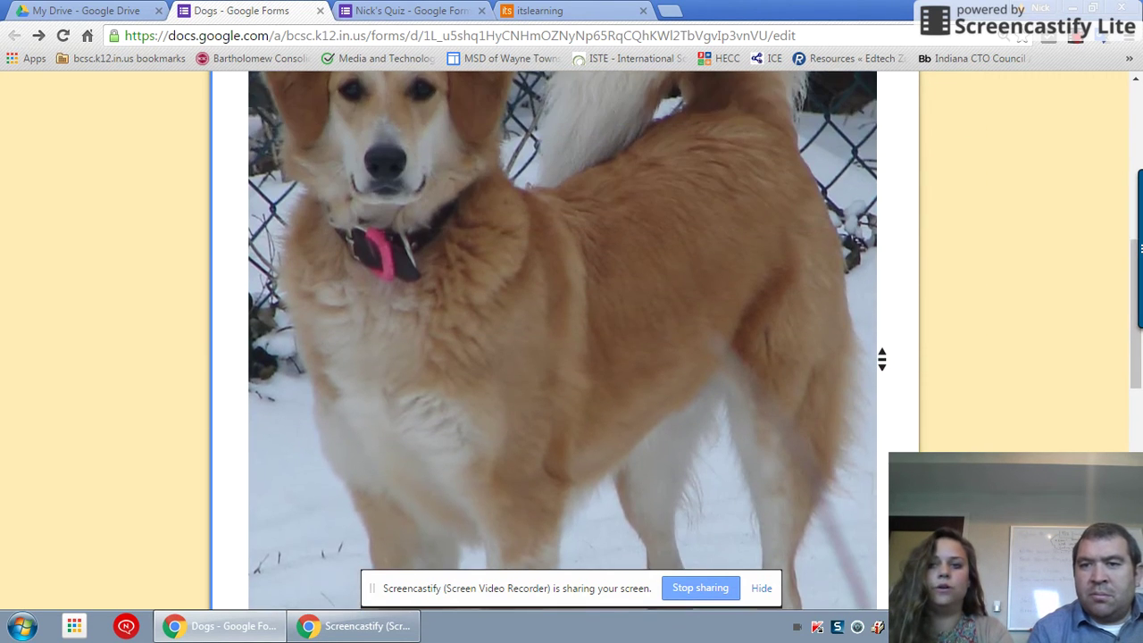
scroll(881, 359, "up", 3)
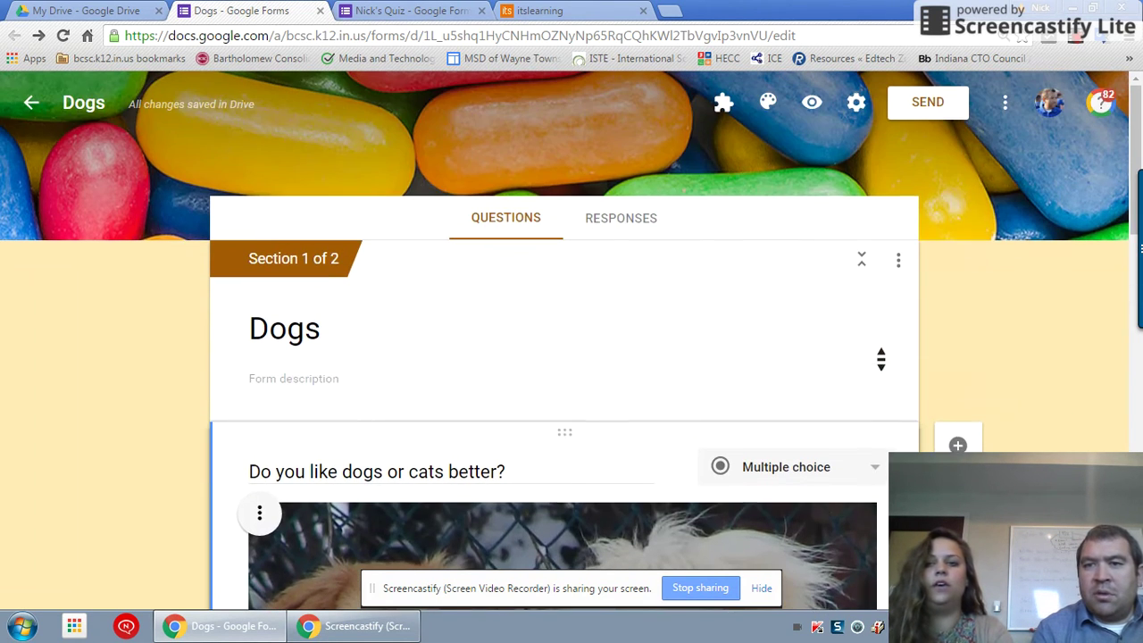
left_click(930, 104)
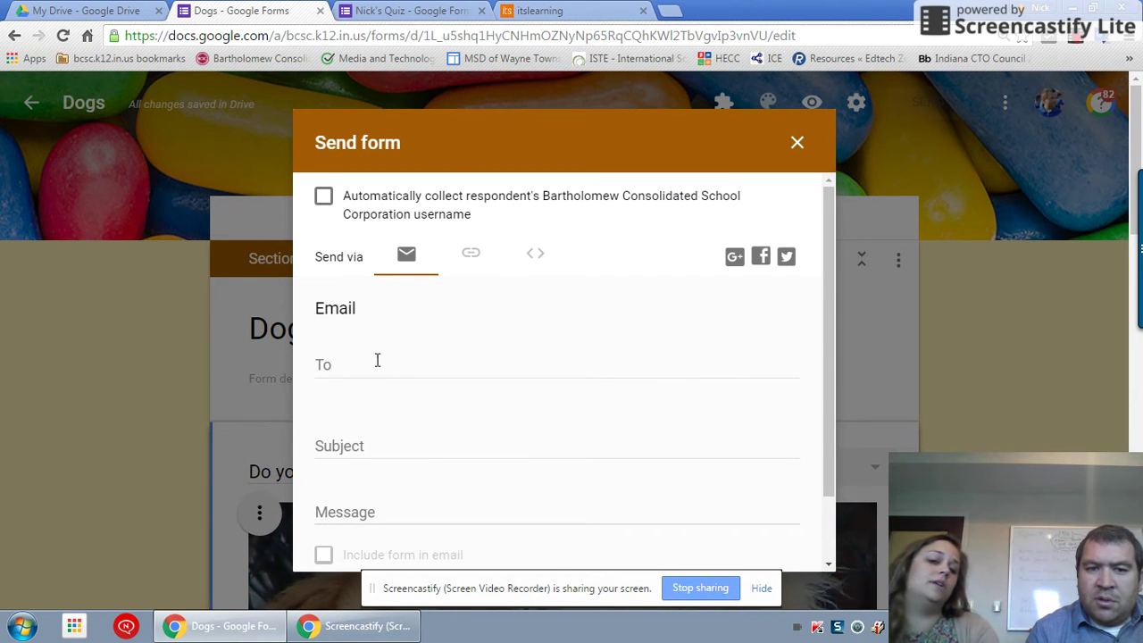
scroll(353, 476, "down", 1)
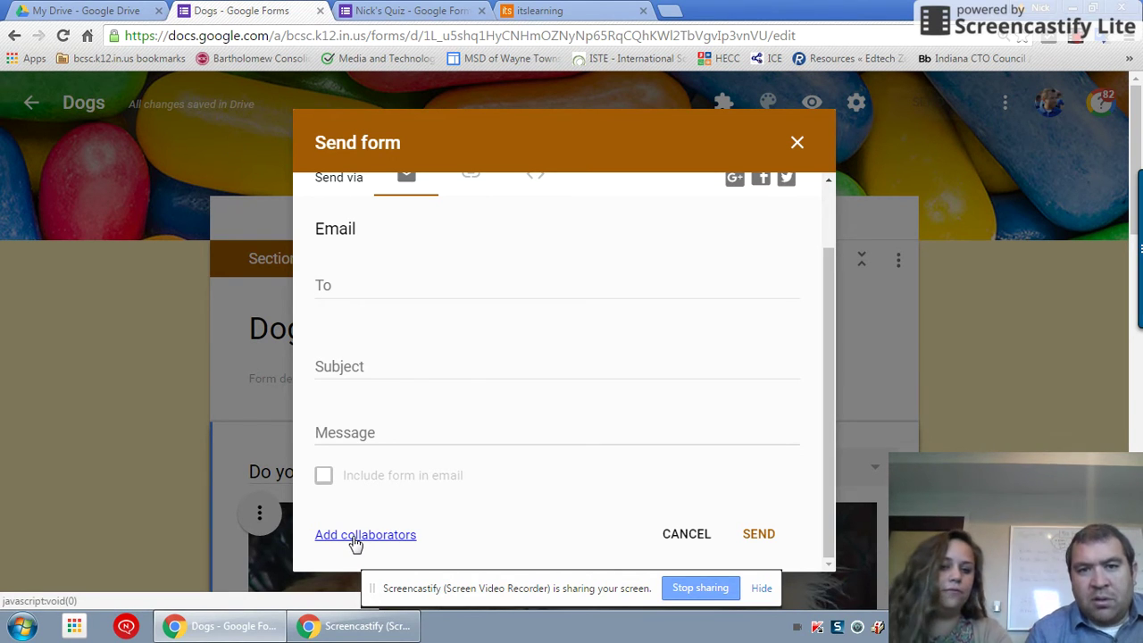
scroll(354, 541, "up", 2)
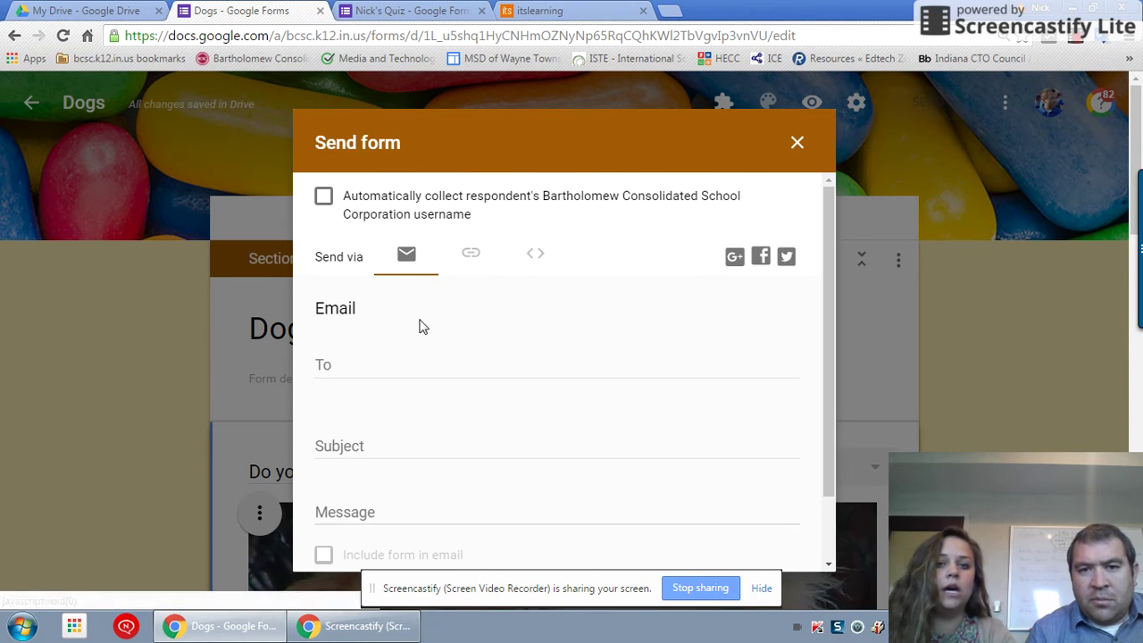
left_click(468, 256)
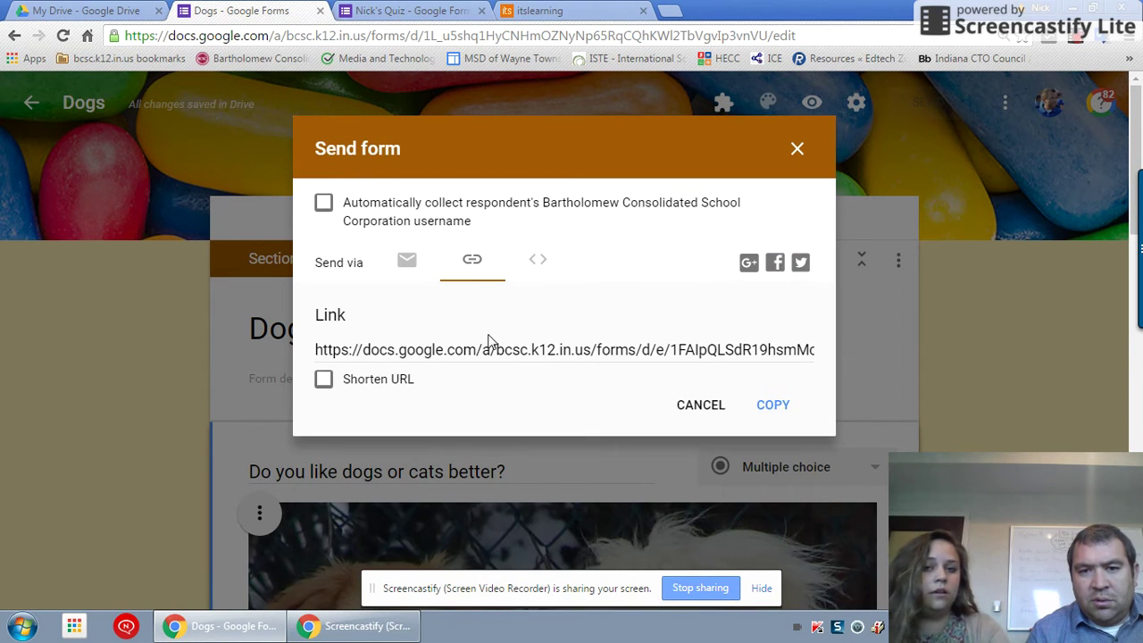
left_click(538, 262)
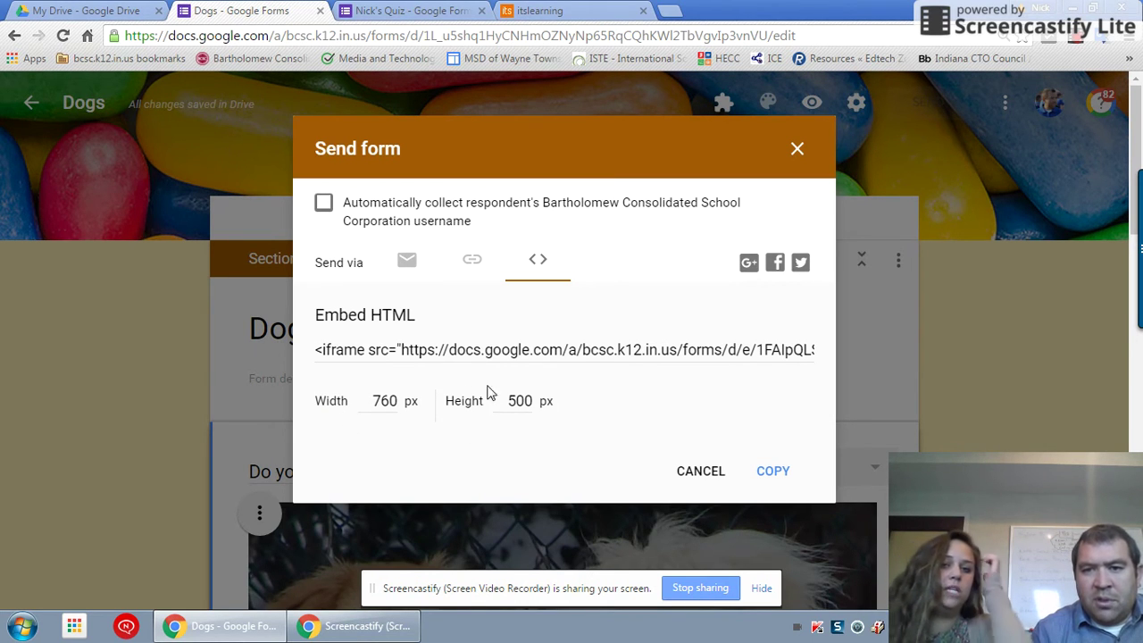
left_click(702, 470)
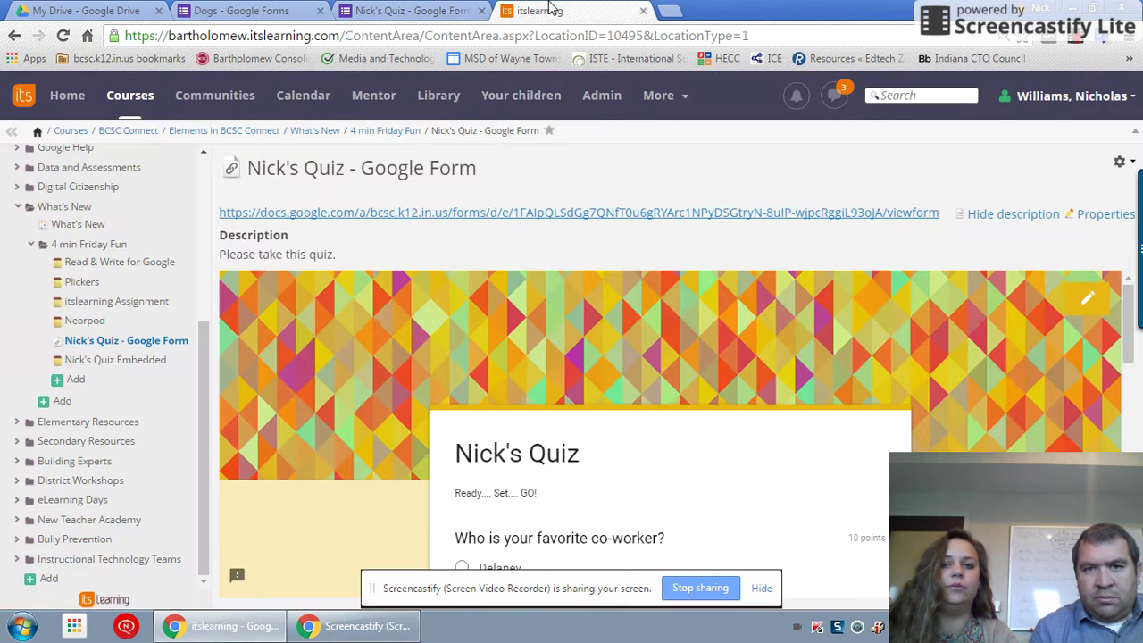
Switch to itslearning and compare the linked Google Form quiz page with the embedded quiz page
left_click(541, 11)
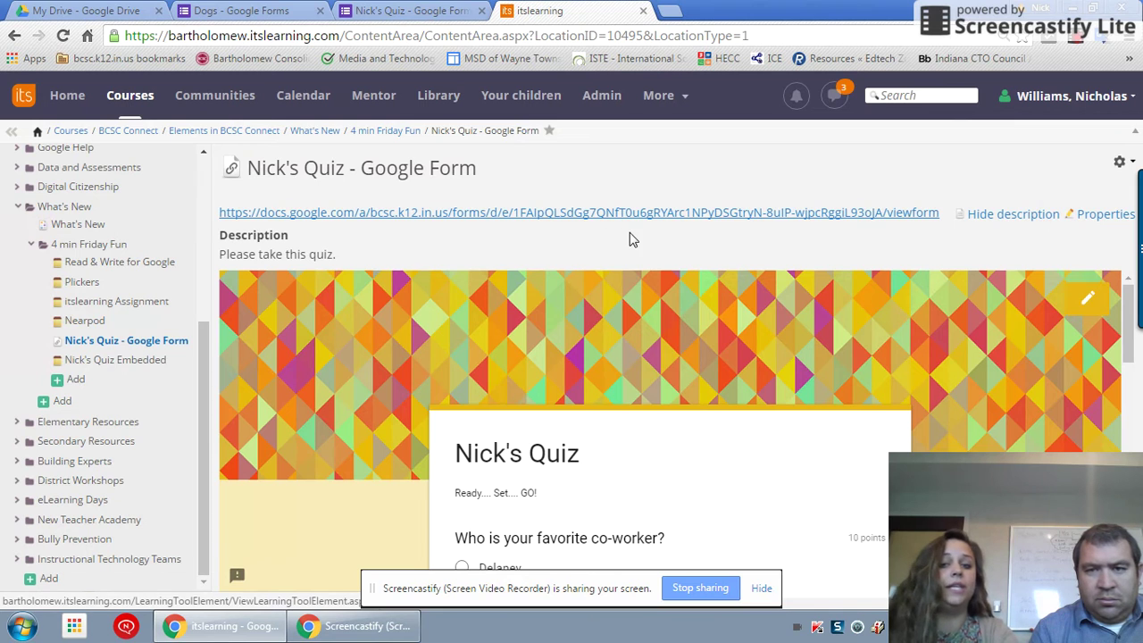
scroll(648, 328, "down", 3)
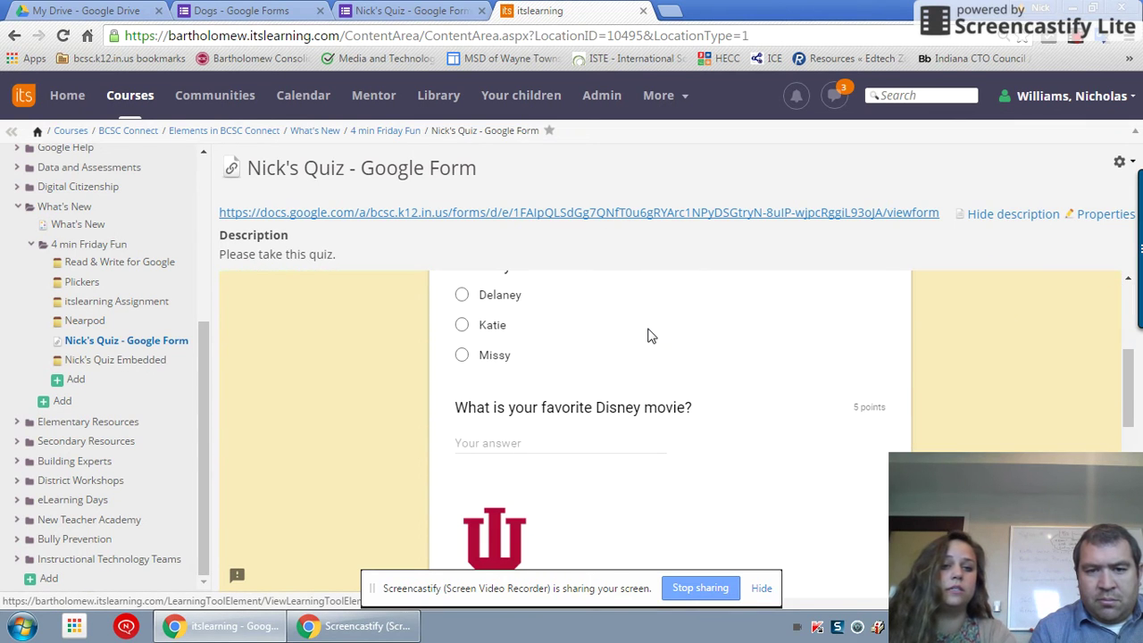
left_click(79, 361)
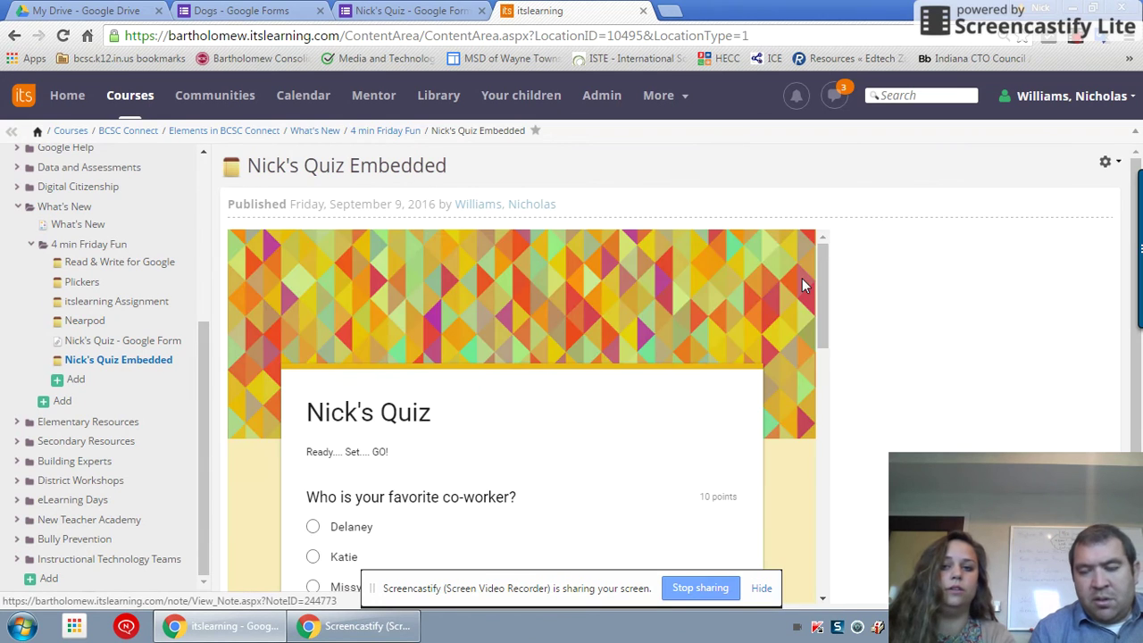
scroll(803, 285, "down", 5)
scroll(802, 282, "up", 5)
scroll(803, 304, "down", 4)
scroll(783, 371, "up", 5)
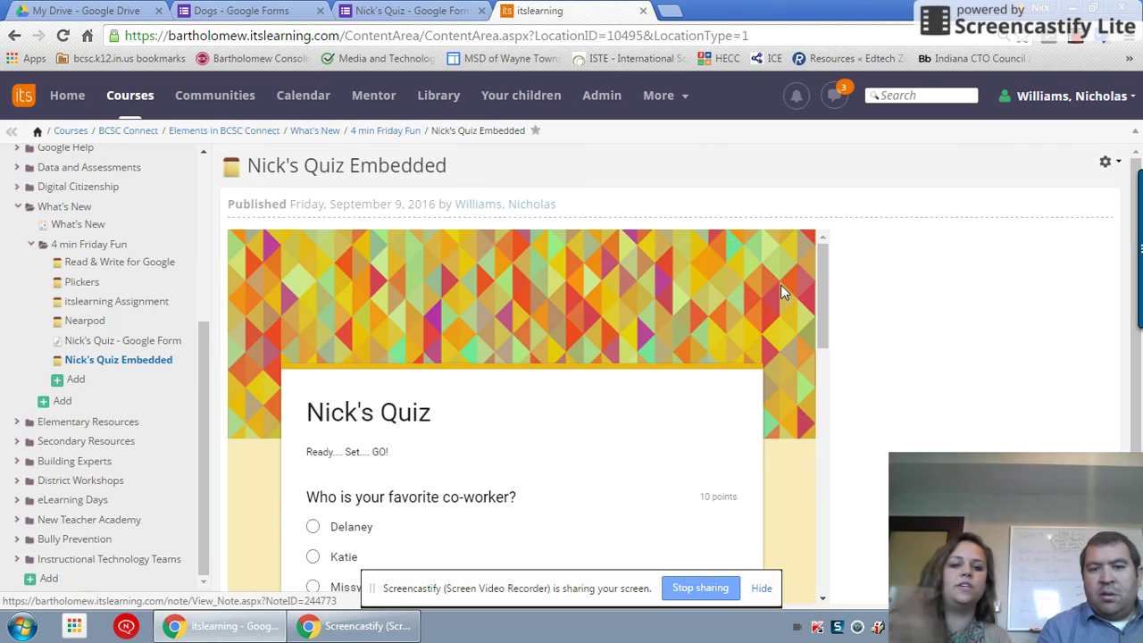
In the embedded quiz, choose the first co-worker option and answer the favorite Disney movie question with "Snow White"
scroll(527, 465, "down", 2)
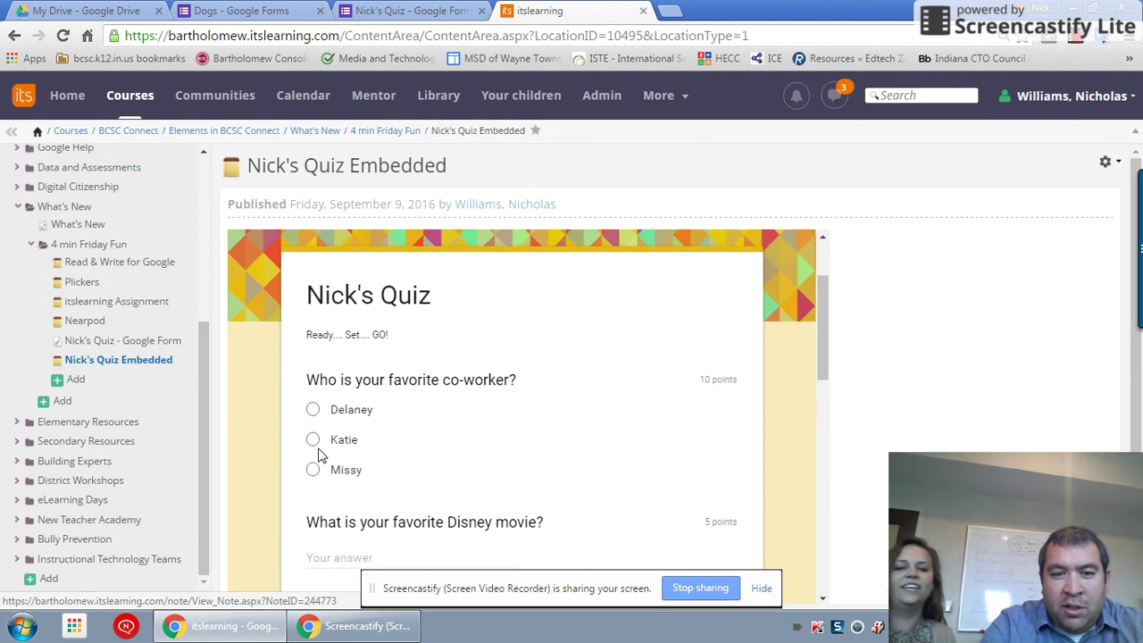
left_click(313, 417)
middle_click(516, 432)
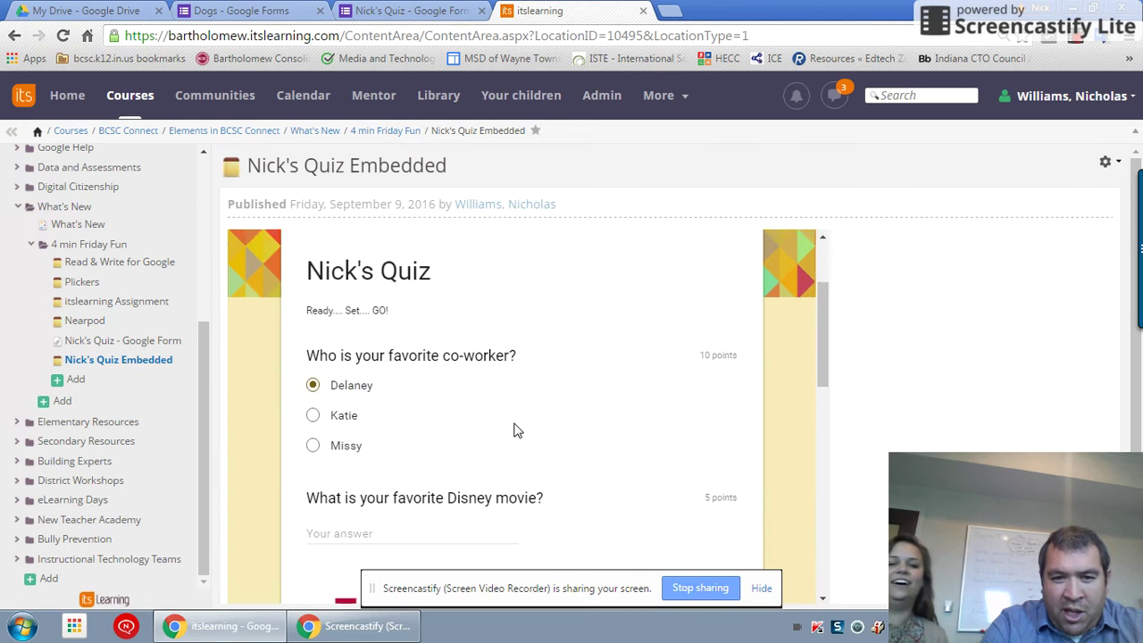
left_click(425, 415)
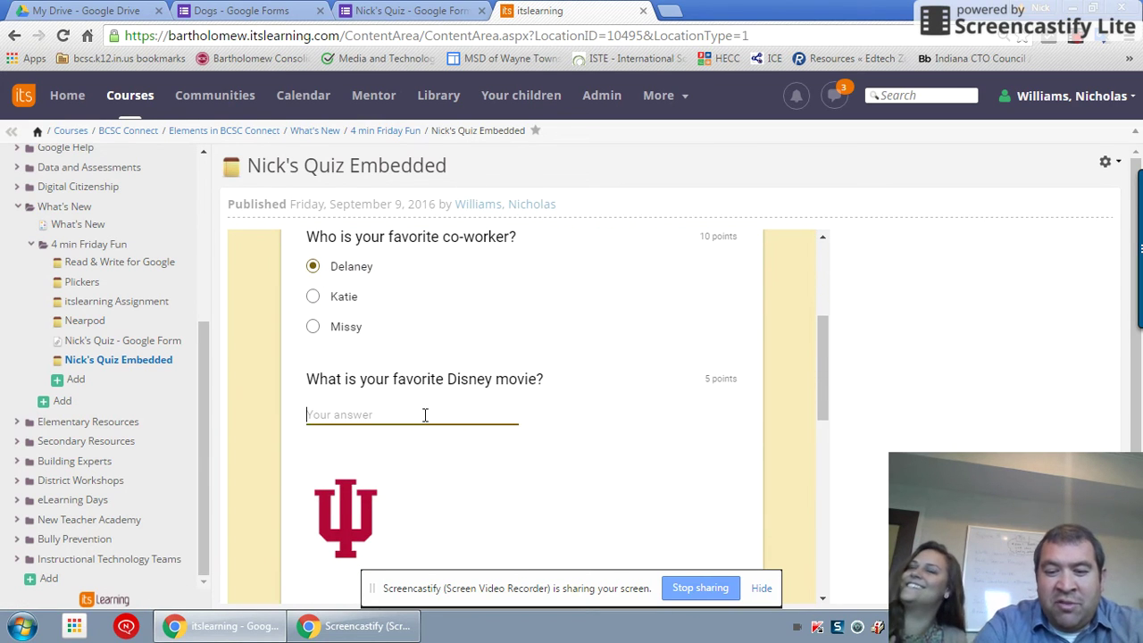
type("Snow White")
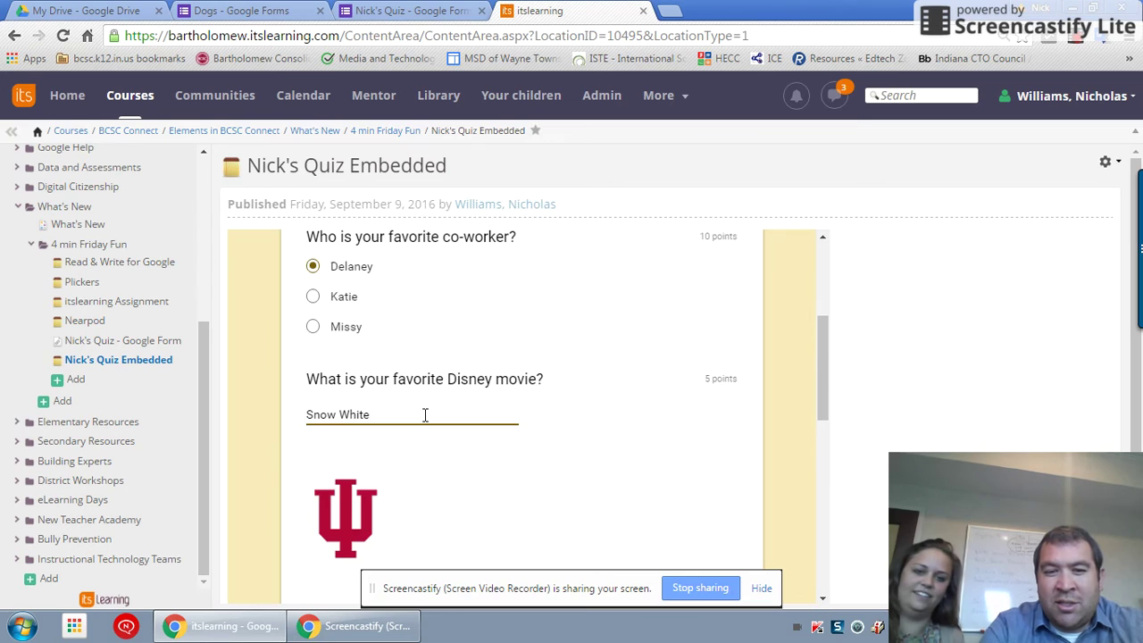
Answer "true" to the quiz statement that IU is the best school in all the land
scroll(425, 414, "down", 2)
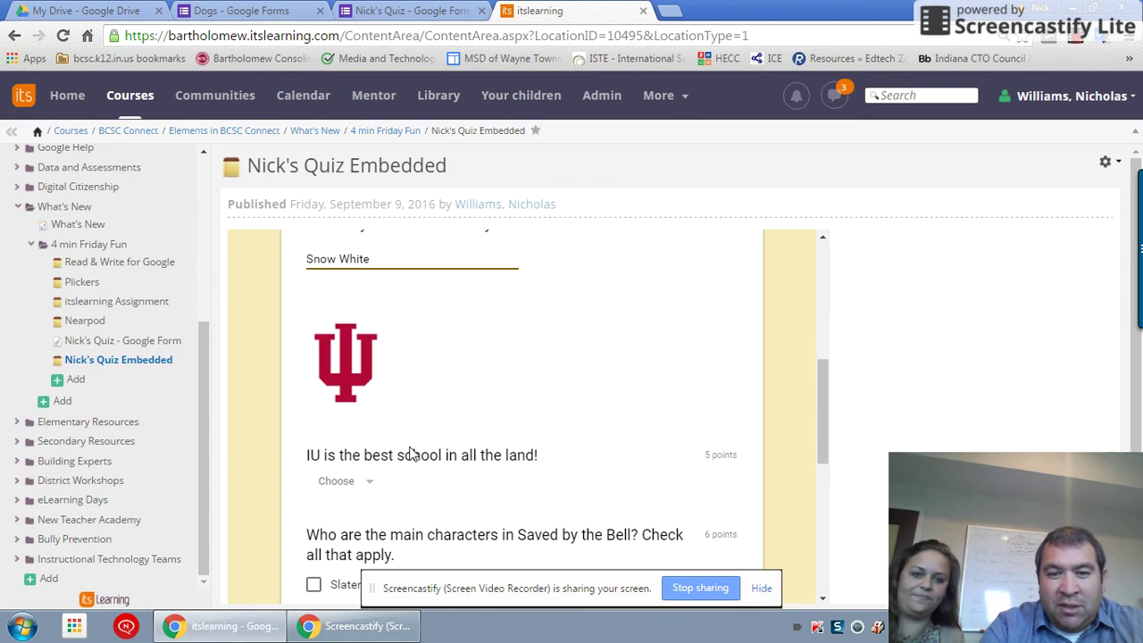
left_click(362, 489)
left_click(329, 536)
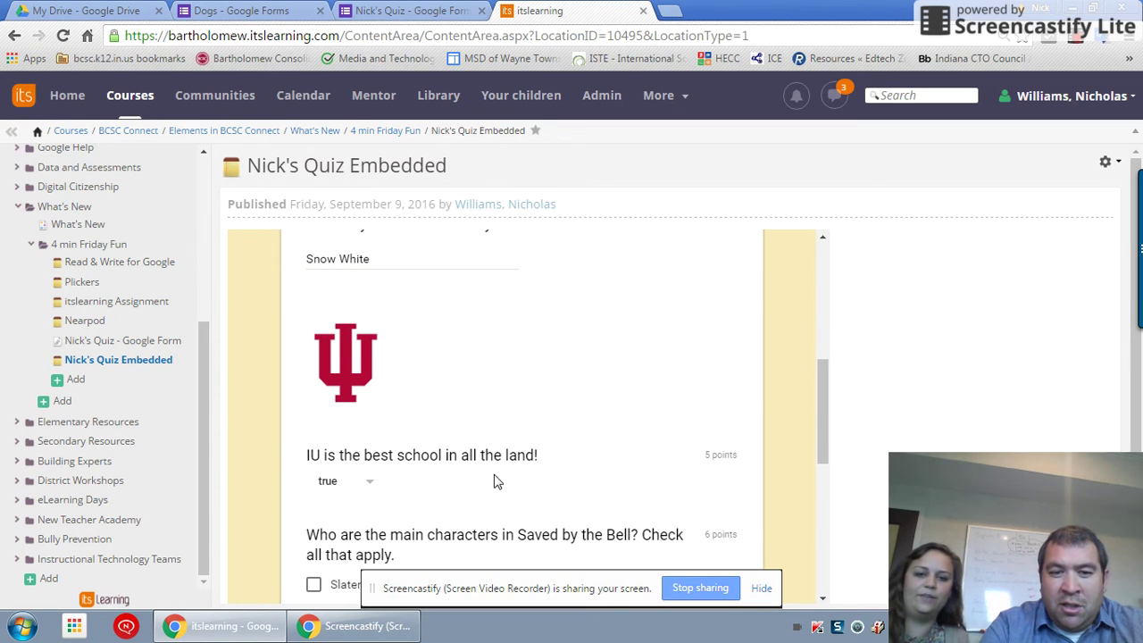
Select Slater, Screech, Zack, Kelly, Jessie and Lisa as the main Saved by the Bell characters and submit the quiz
scroll(496, 479, "down", 2)
scroll(498, 483, "down", 4)
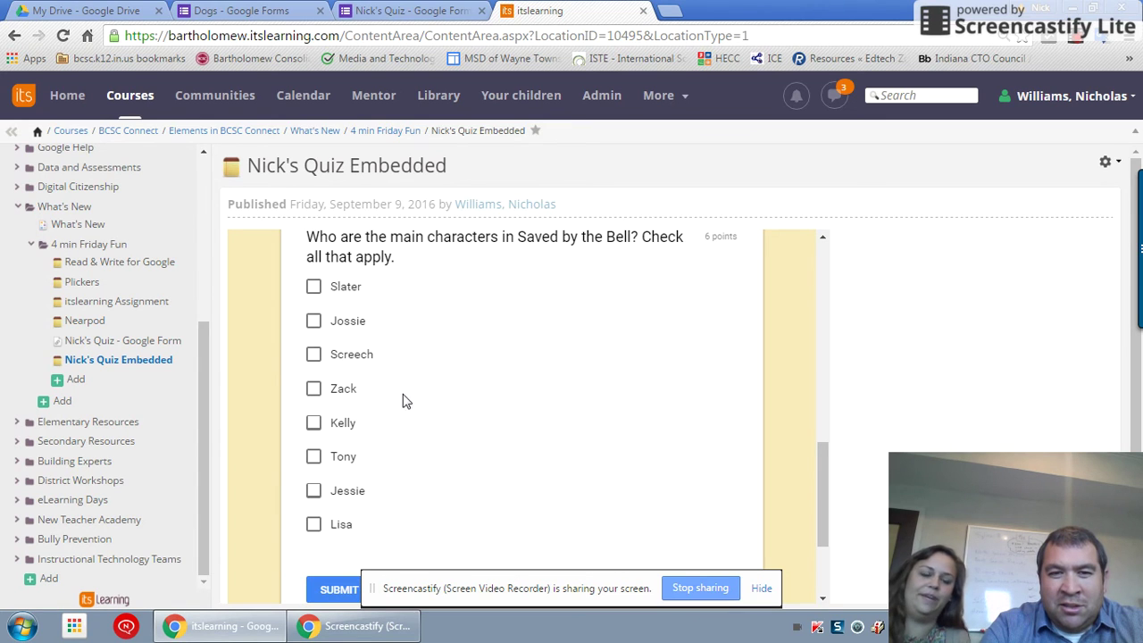
left_click(315, 287)
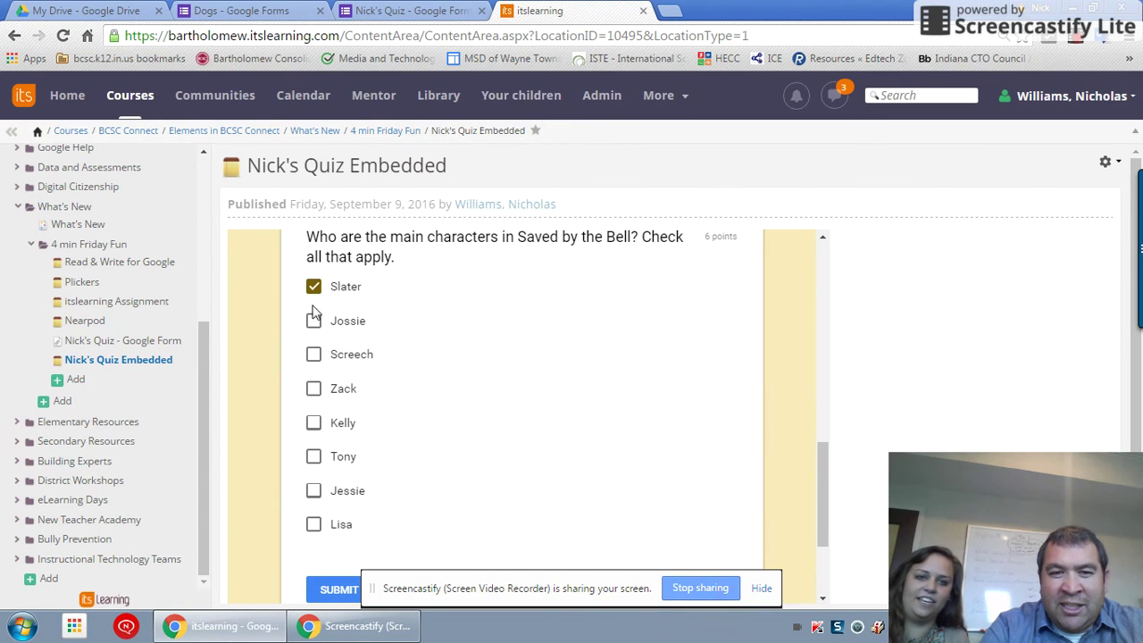
left_click(313, 355)
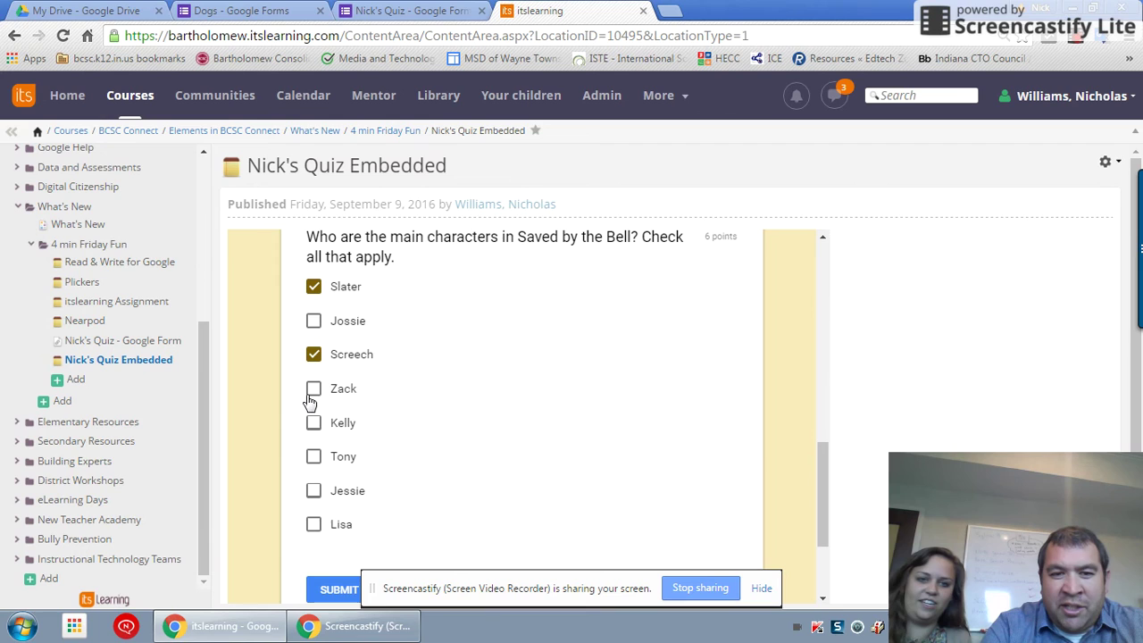
left_click(314, 393)
left_click(314, 425)
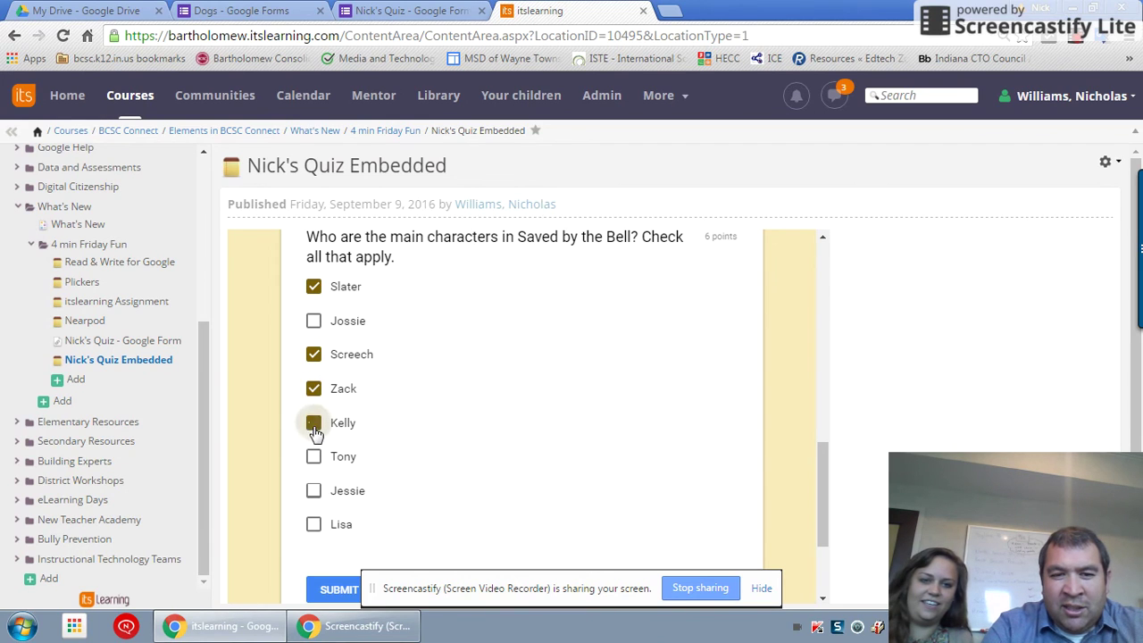
left_click(315, 526)
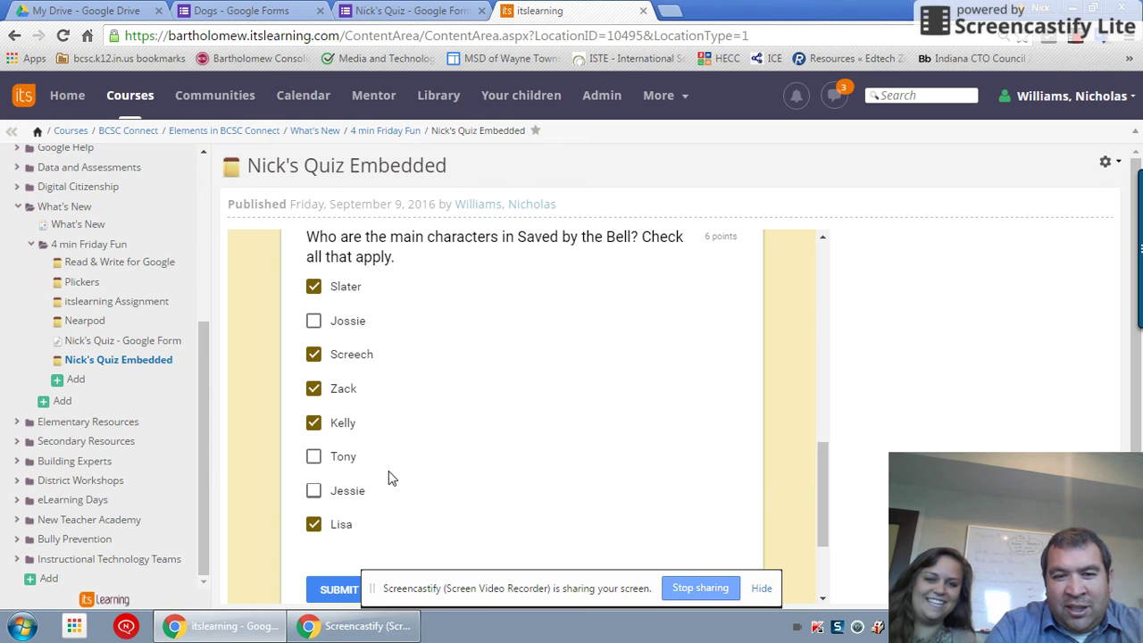
left_click(313, 490)
scroll(433, 457, "down", 2)
left_click(340, 428)
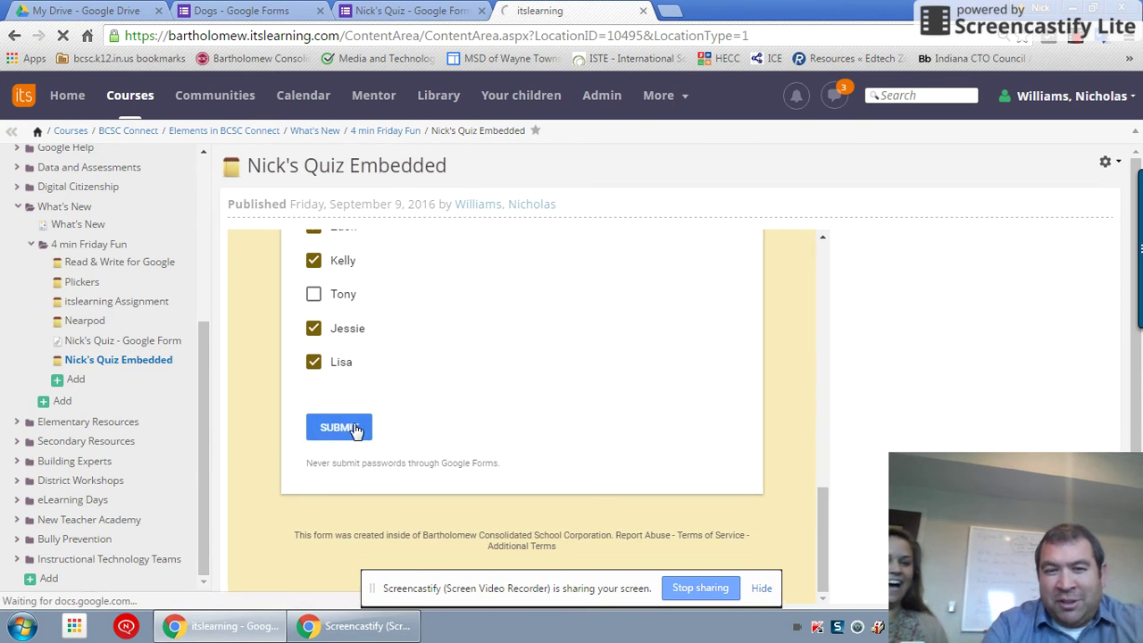
Open the submitted quiz's score and review the total points and the grading of each answer
left_click(347, 485)
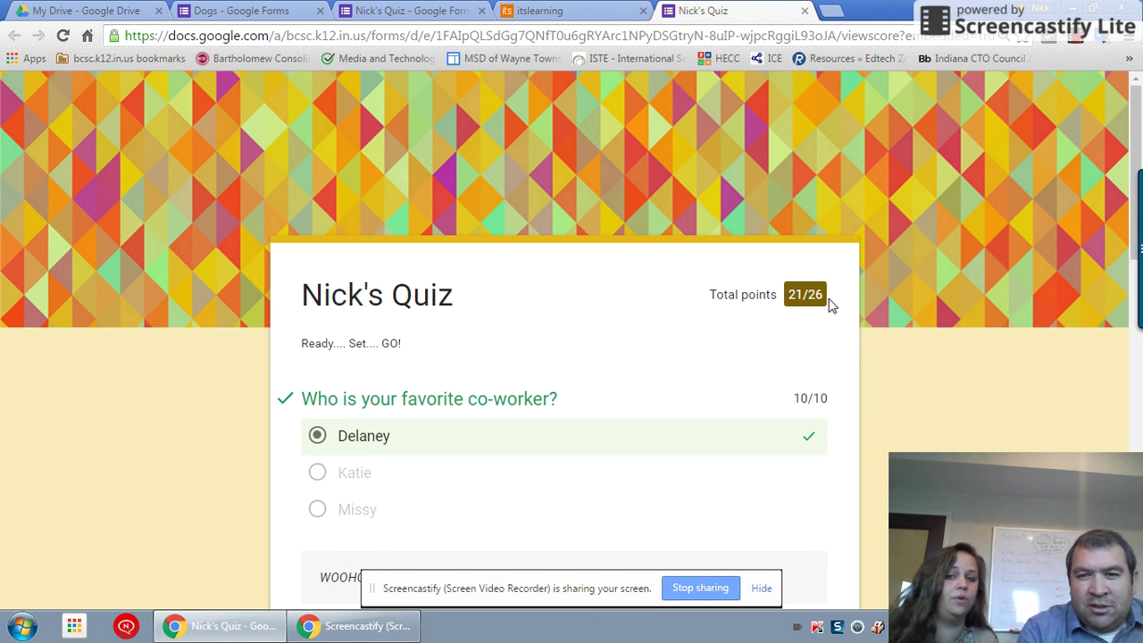
scroll(831, 305, "down", 4)
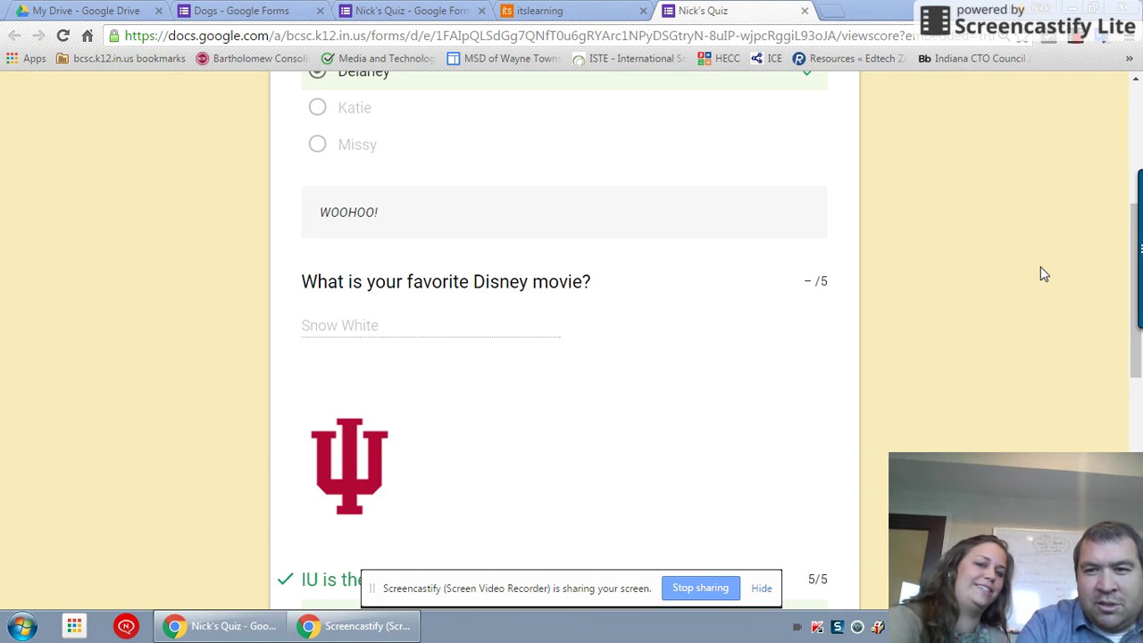
scroll(1132, 364, "down", 4)
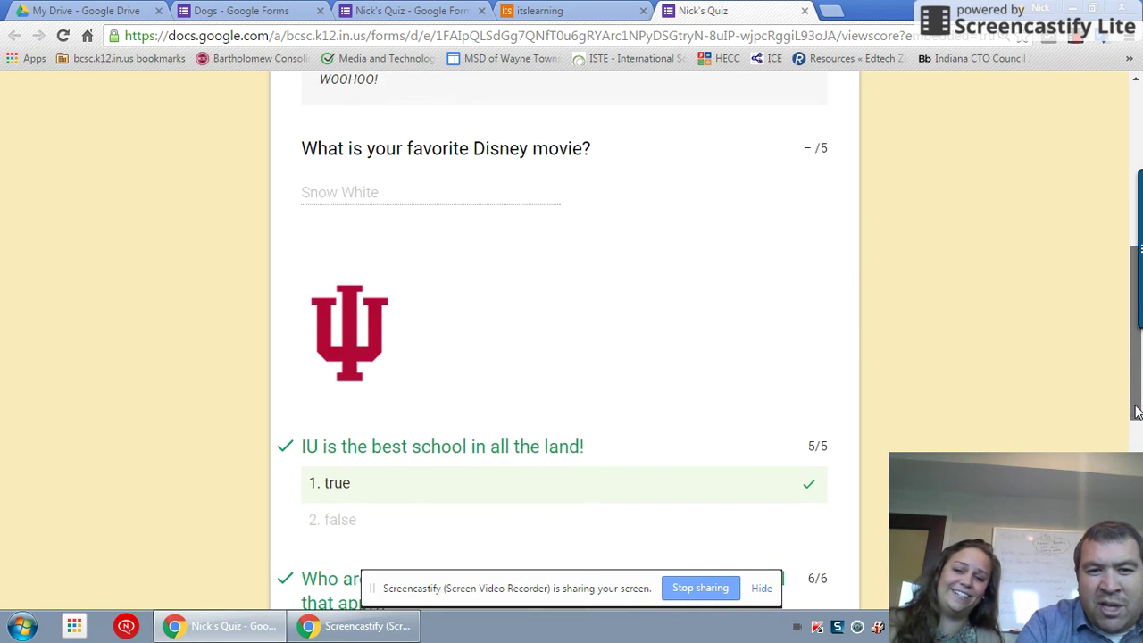
scroll(1131, 357, "down", 2)
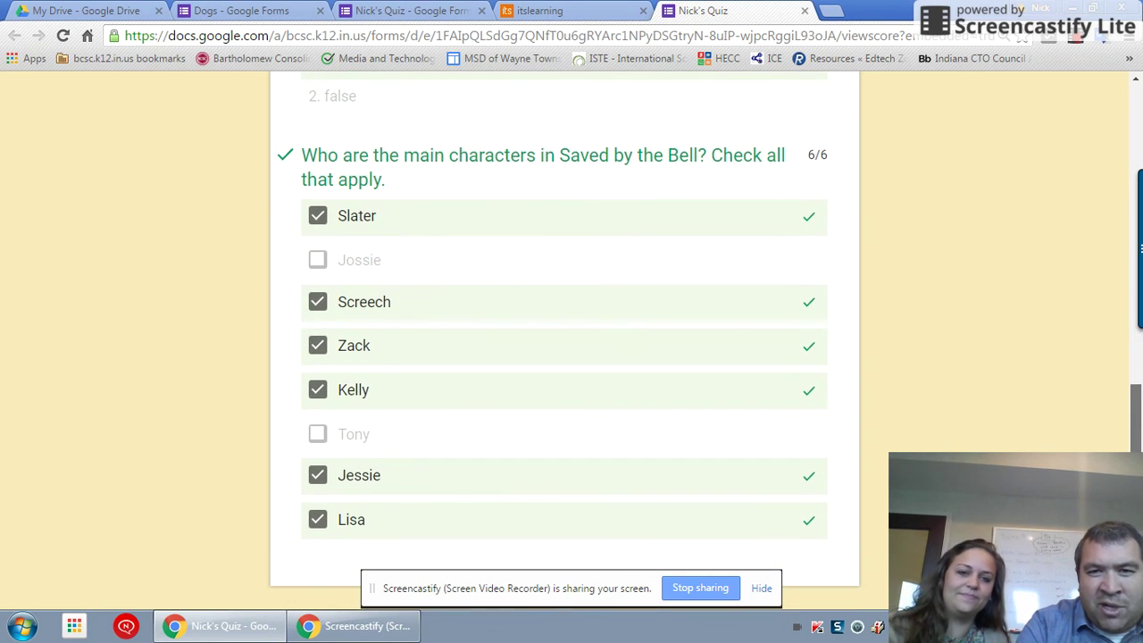
scroll(1128, 303, "up", 6)
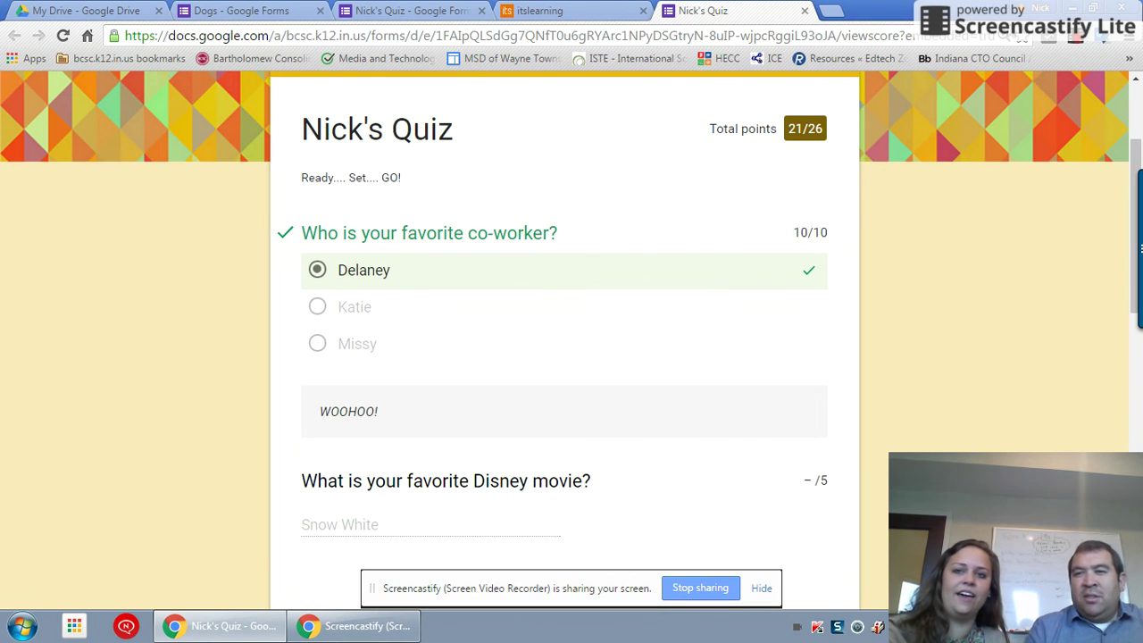